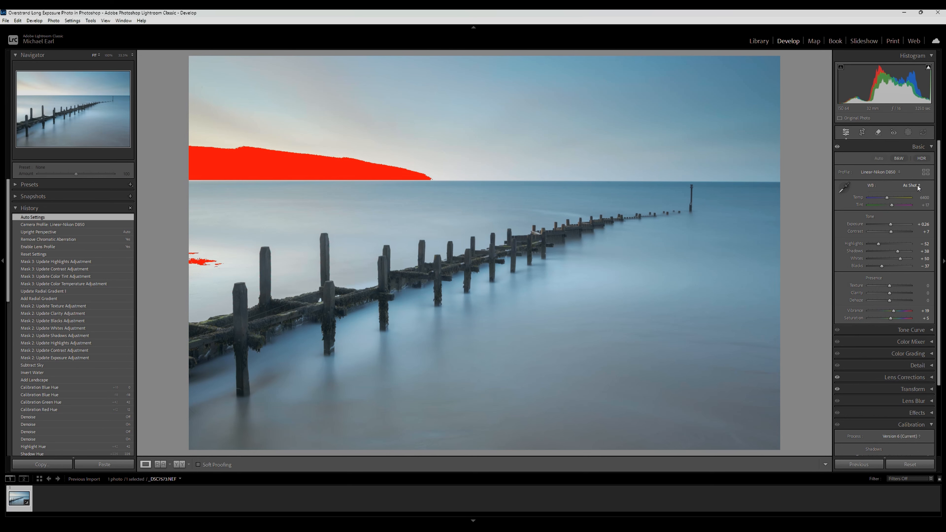
Try the Cloudy white balance, settle on Auto white balance, and reapply the automatic tone settings.
left_click(917, 185)
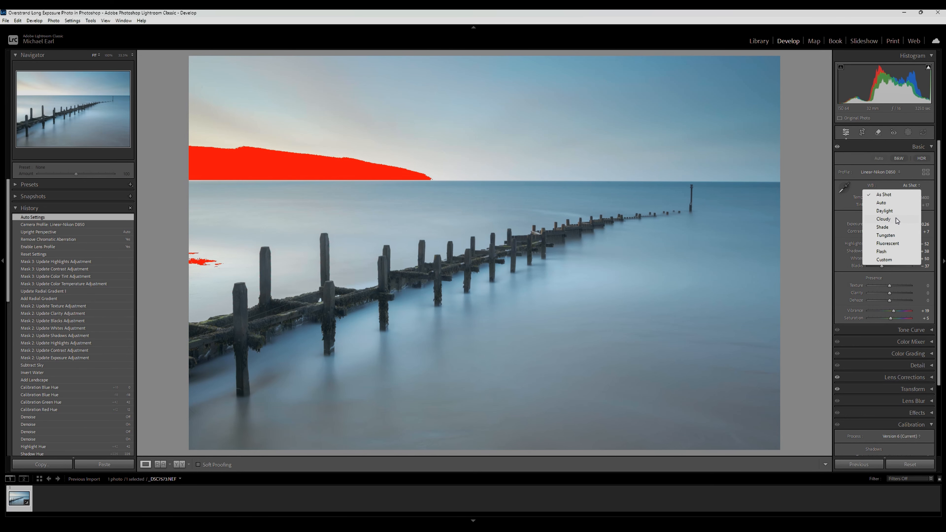
left_click(896, 219)
left_click(906, 187)
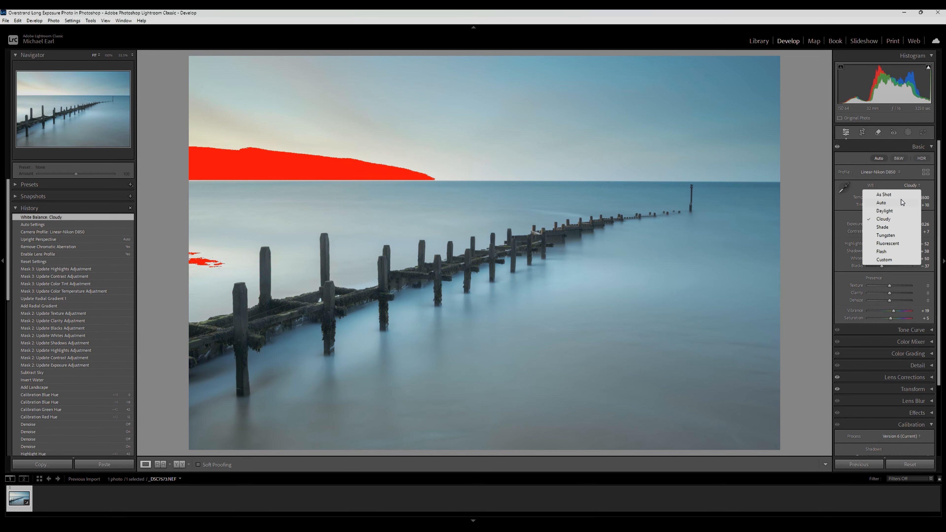
left_click(895, 205)
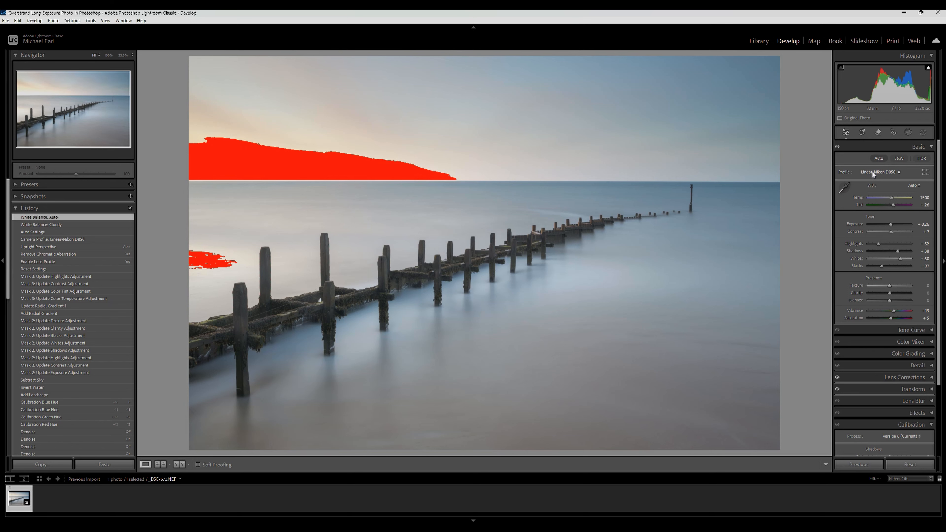
left_click(878, 158)
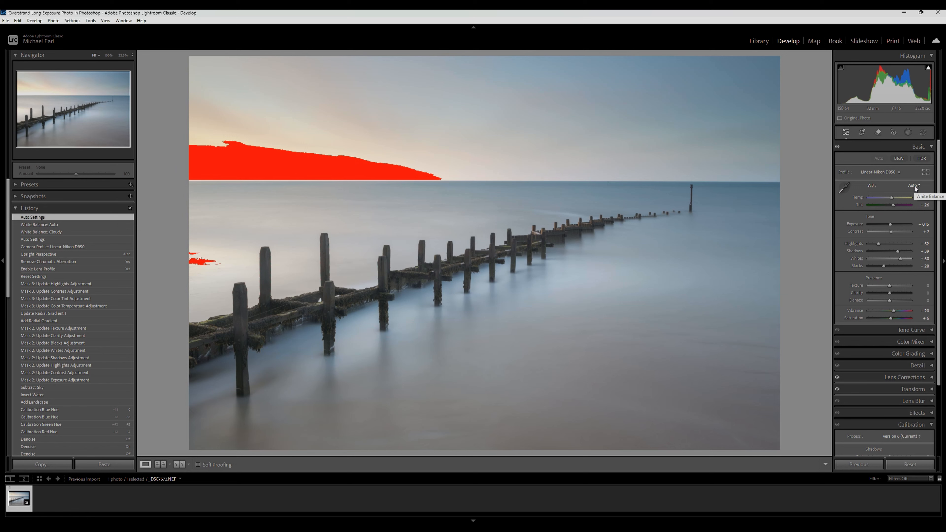
Mask the sky and darken it with Exposure -0.21, Contrast -14 and Highlights -7, lowering shadows and whites and slightly raising blacks.
left_click(907, 133)
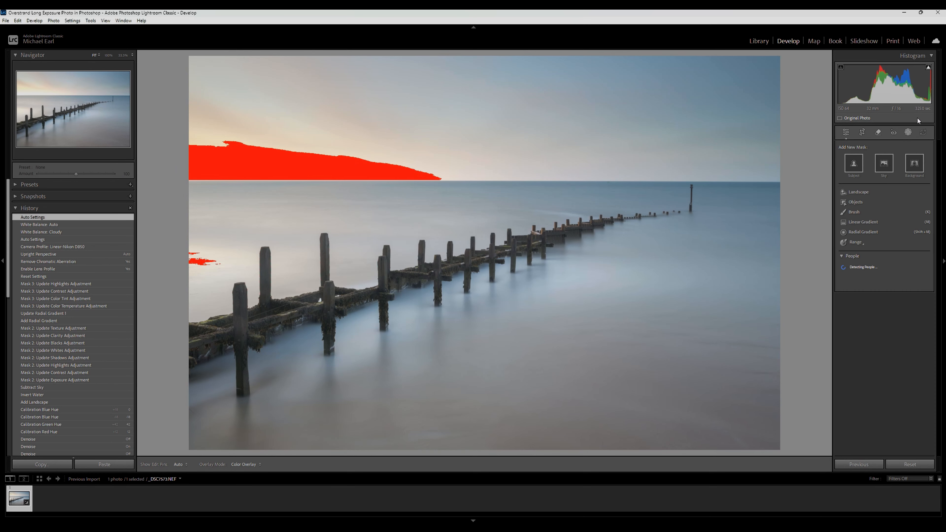
left_click(883, 168)
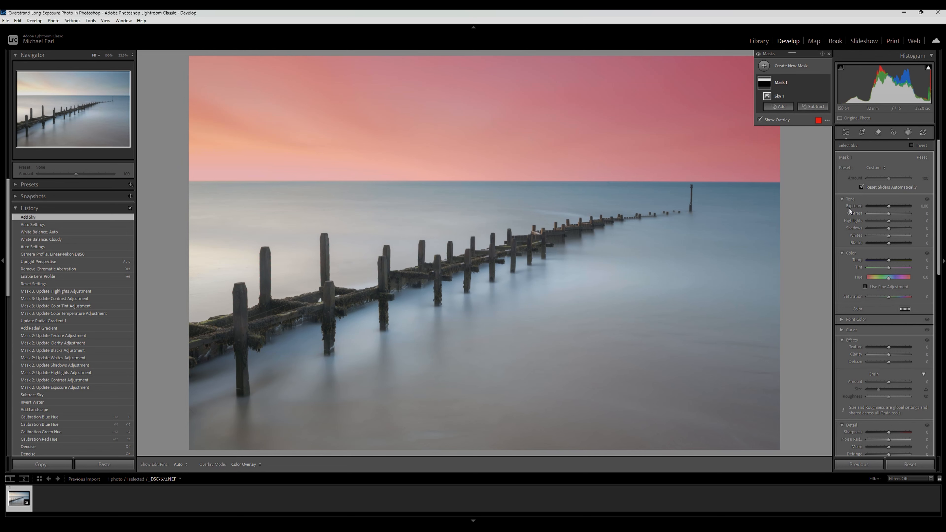
left_click_drag(888, 208, 888, 233)
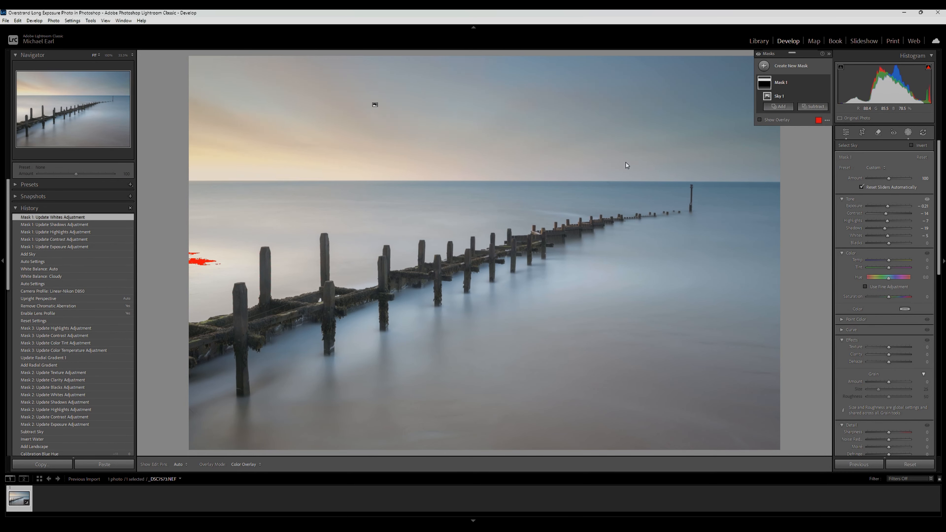
left_click_drag(889, 242, 891, 243)
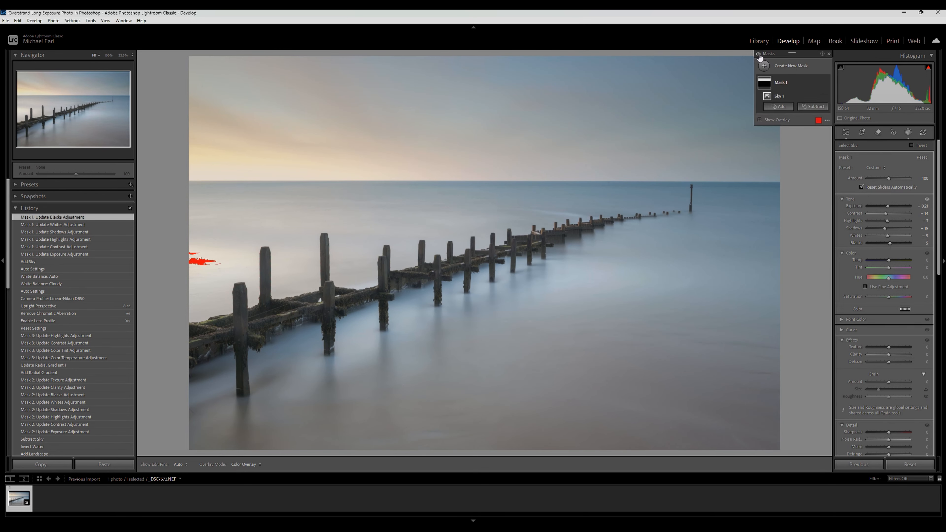
Compare the photo with and without the sky mask's adjustments.
left_click(758, 55)
left_click(759, 54)
left_click(758, 54)
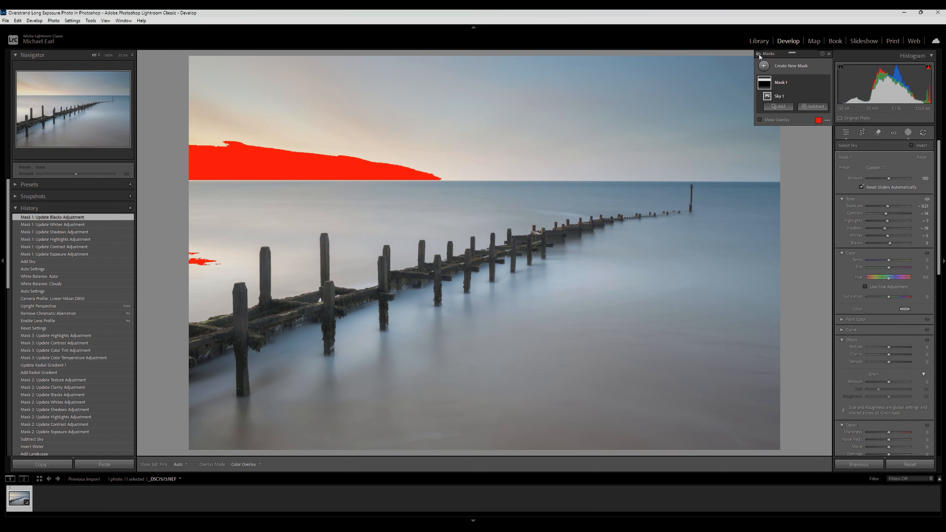
left_click(759, 54)
left_click(759, 54)
left_click(759, 54)
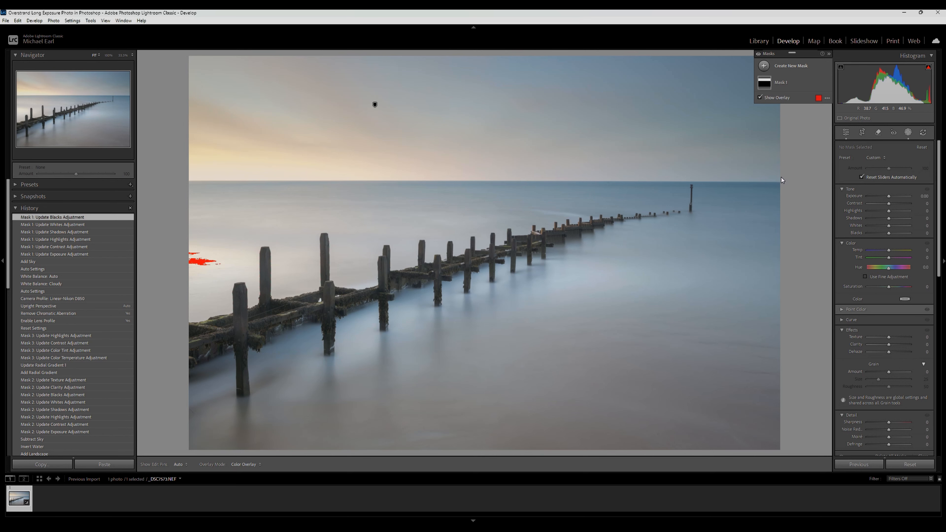
Create a new landscape mask that selects the water.
left_click(763, 67)
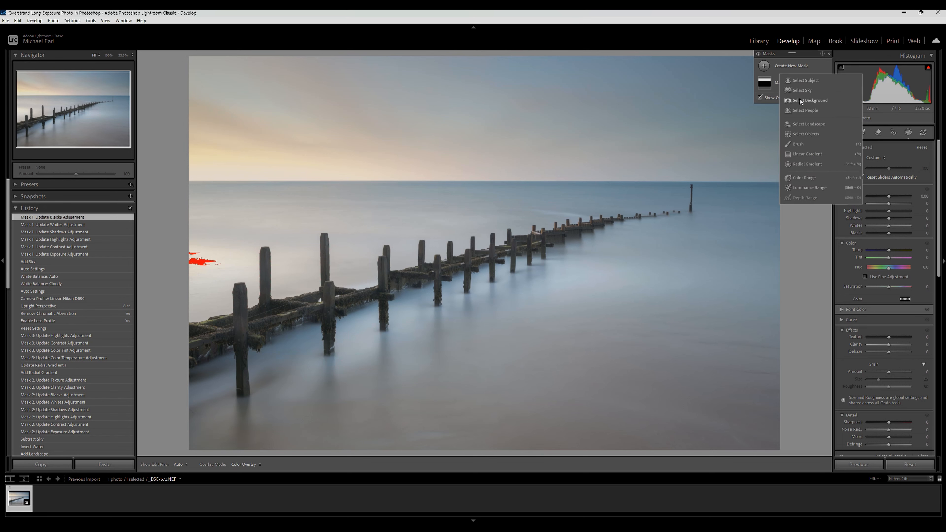
left_click(810, 125)
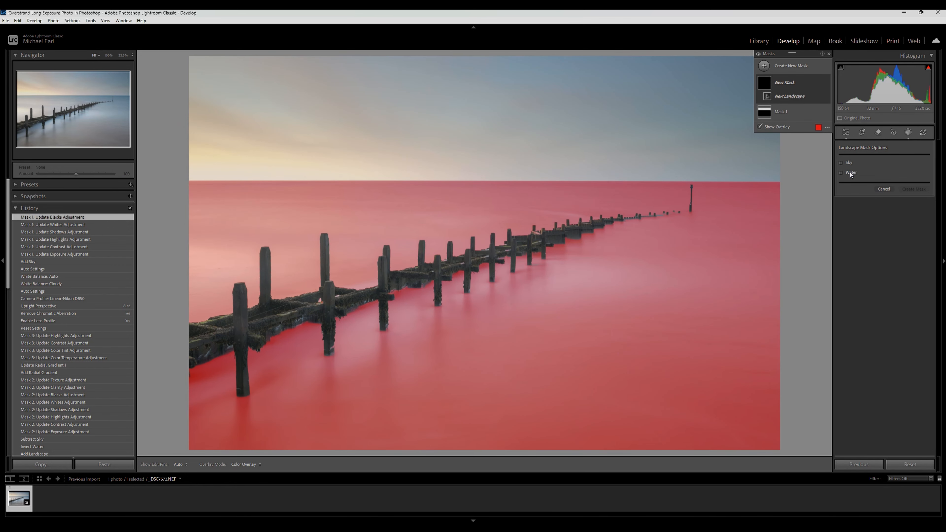
left_click(849, 173)
left_click(913, 190)
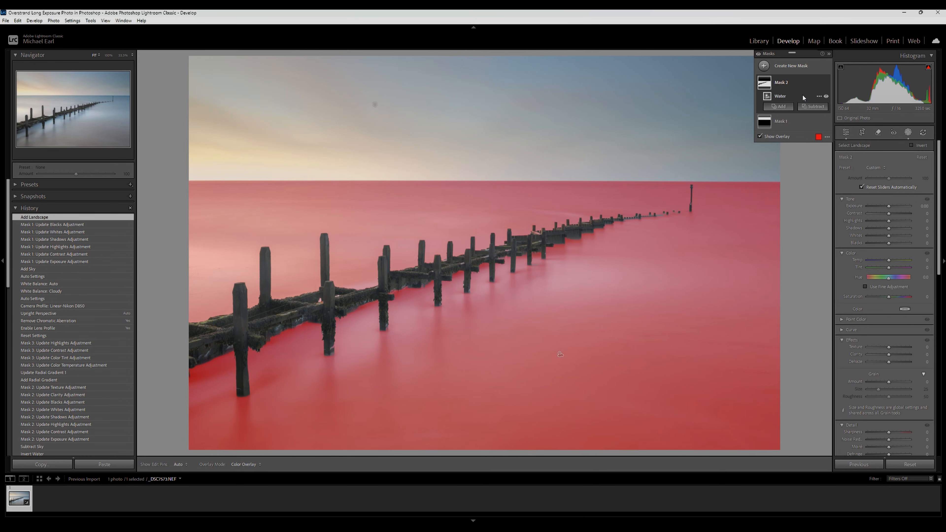
Invert the water selection and subtract the sky so the mask covers only the wooden groyne.
right_click(819, 98)
left_click(834, 120)
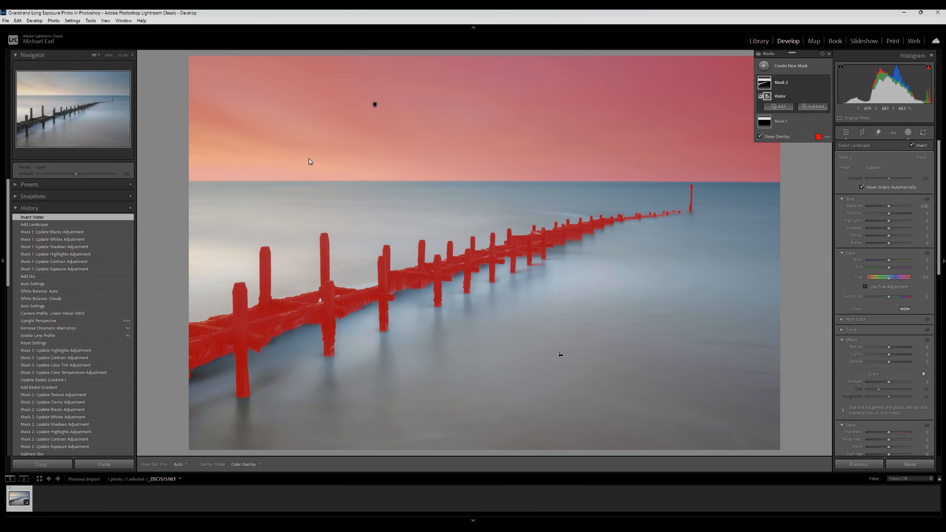
left_click(811, 107)
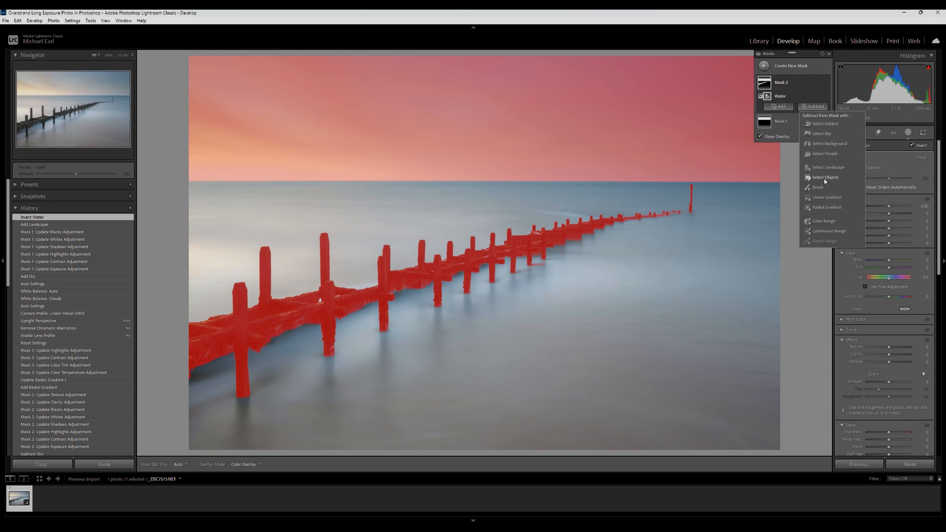
left_click(821, 134)
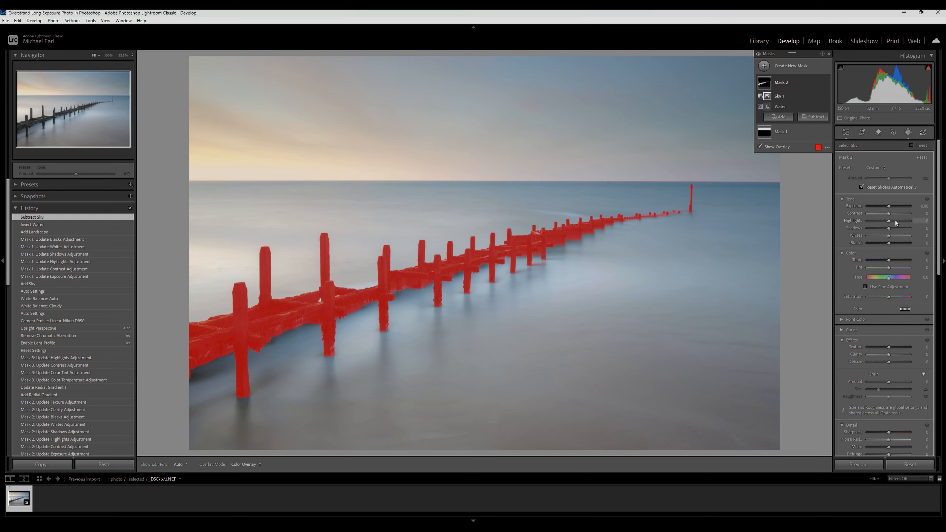
Adjust the groyne mask's tone to Exposure 0.21, Contrast -21, Highlights -7, Whites -12 and Blacks -14, raise its shadows slightly, and compare the effect.
mouse_move(889, 205)
left_mouse_down()
mouse_move(897, 214)
mouse_move(883, 214)
mouse_move(893, 221)
mouse_move(882, 222)
mouse_move(891, 244)
mouse_move(885, 214)
mouse_move(895, 215)
mouse_move(884, 217)
left_mouse_up()
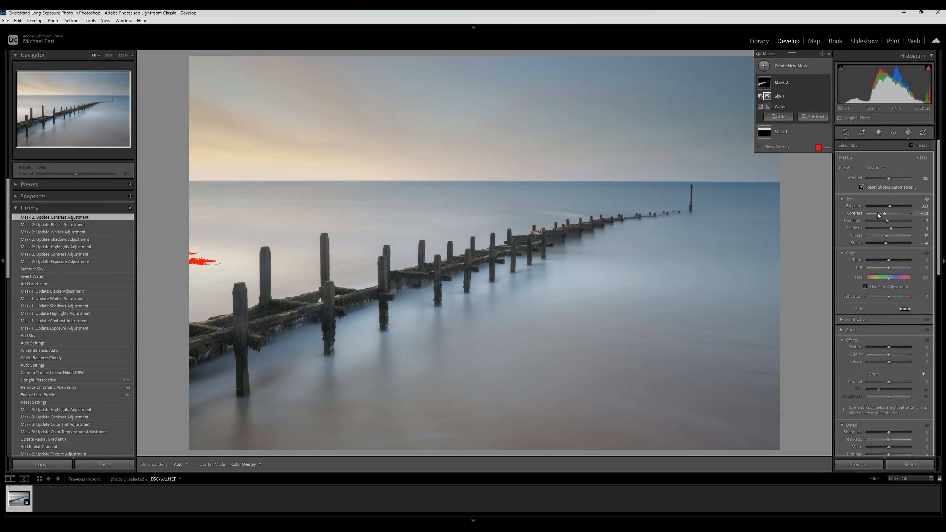
mouse_move(826, 85)
left_click(826, 83)
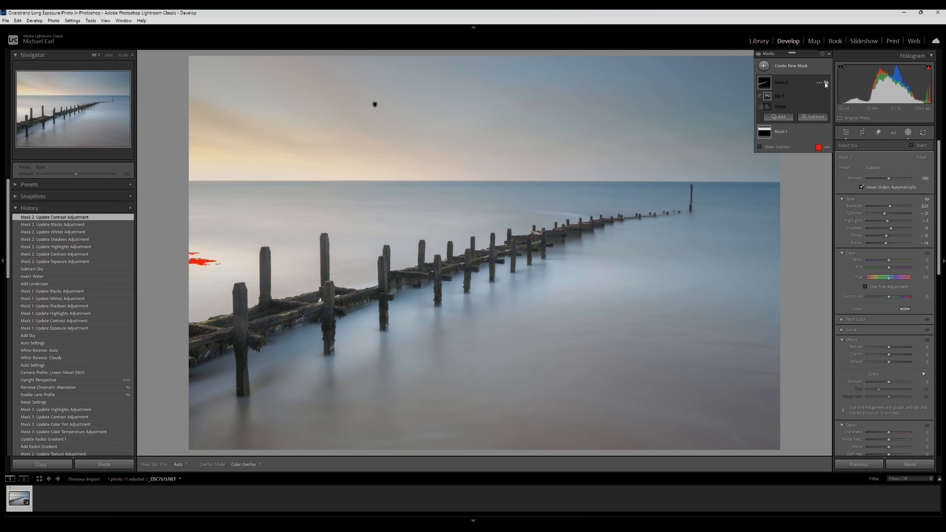
left_click(825, 83)
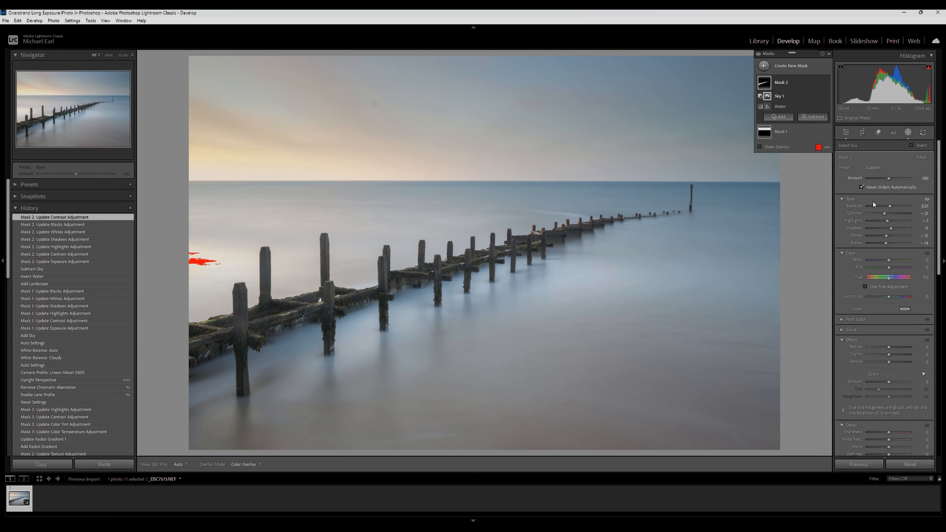
Warm the groyne with Temp 14 and slightly higher tint, set Contrast to -23, deepen the blacks, and compare the effect.
left_click_drag(889, 260, 889, 267)
left_click_drag(885, 213, 884, 243)
mouse_move(825, 83)
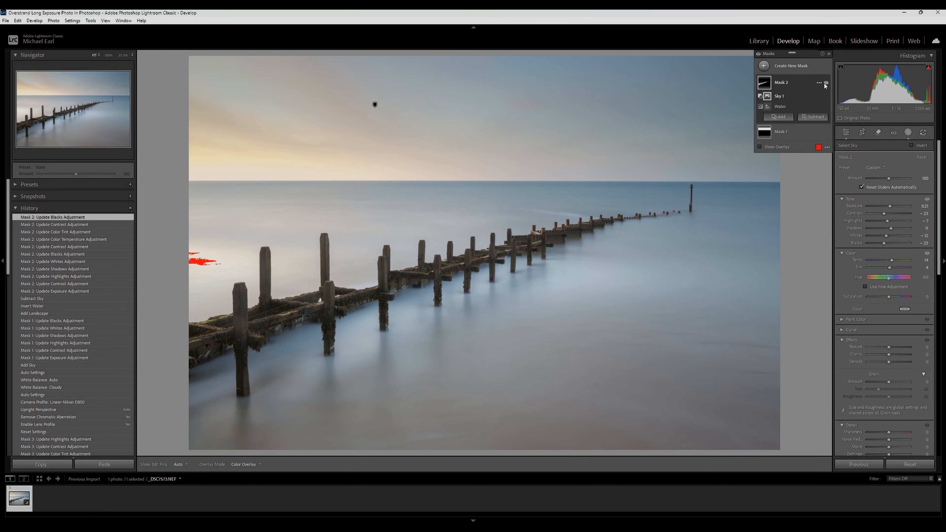
left_click(825, 83)
left_click(826, 83)
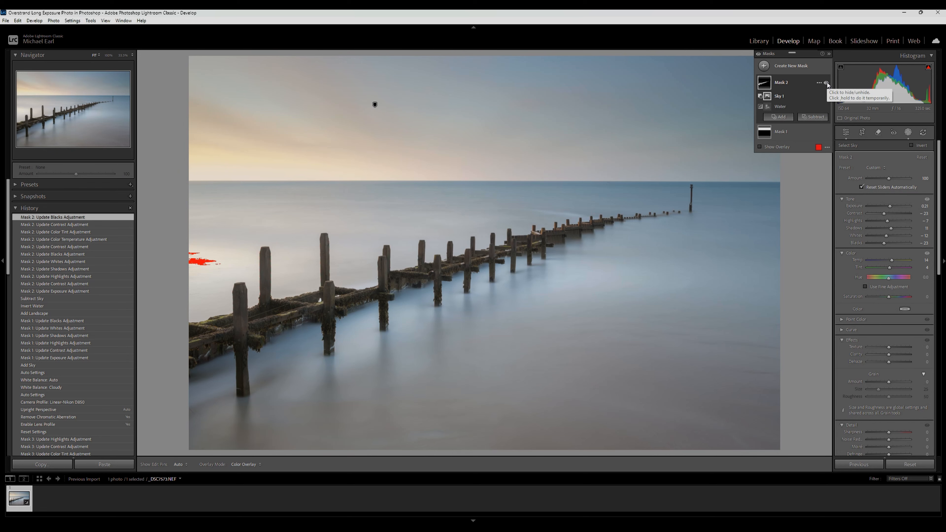
left_click(827, 83)
left_click(827, 83)
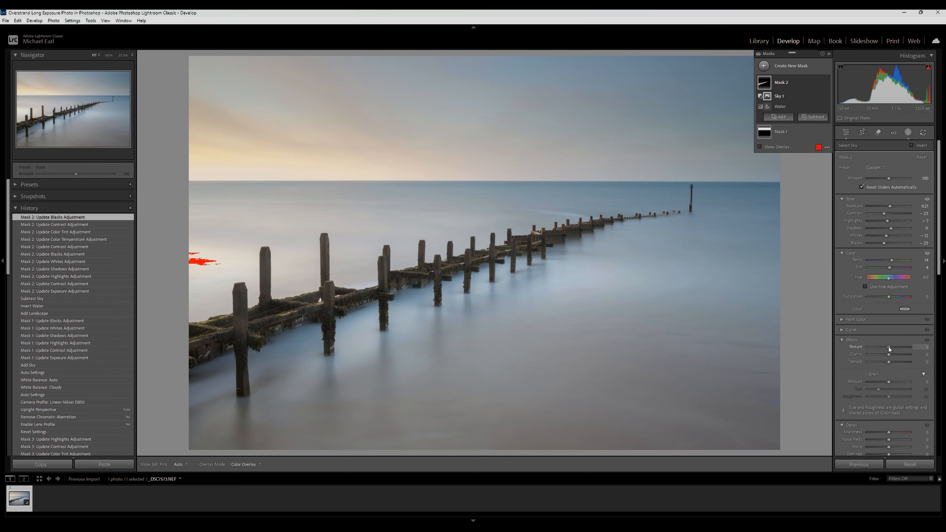
Bring out detail in the groyne by raising Texture to 11 and Clarity to 12.
left_click_drag(888, 347, 891, 348)
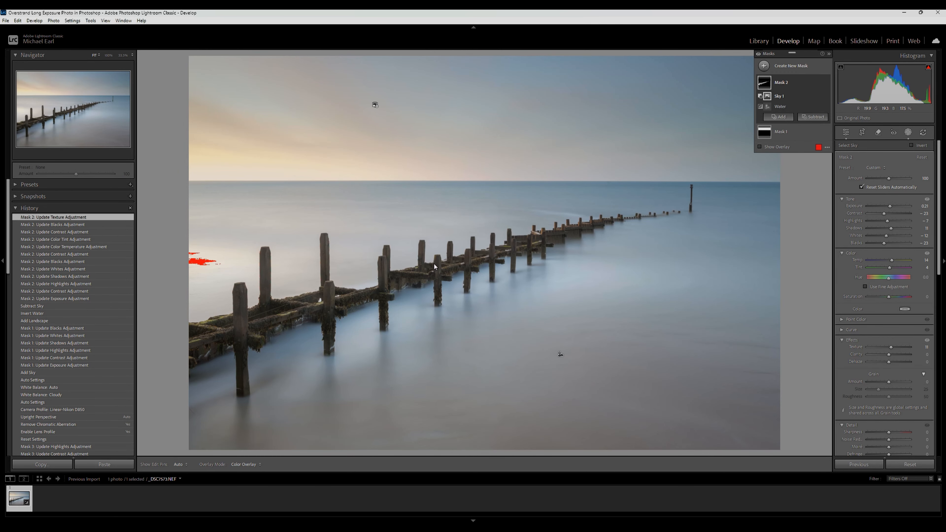
key("ctrl+equal")
key("ctrl+equal")
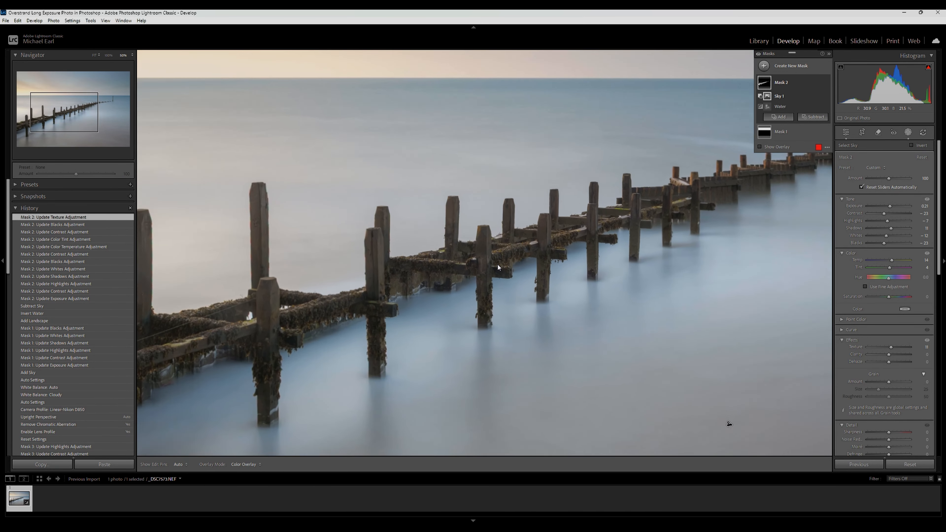
key("ctrl+equal")
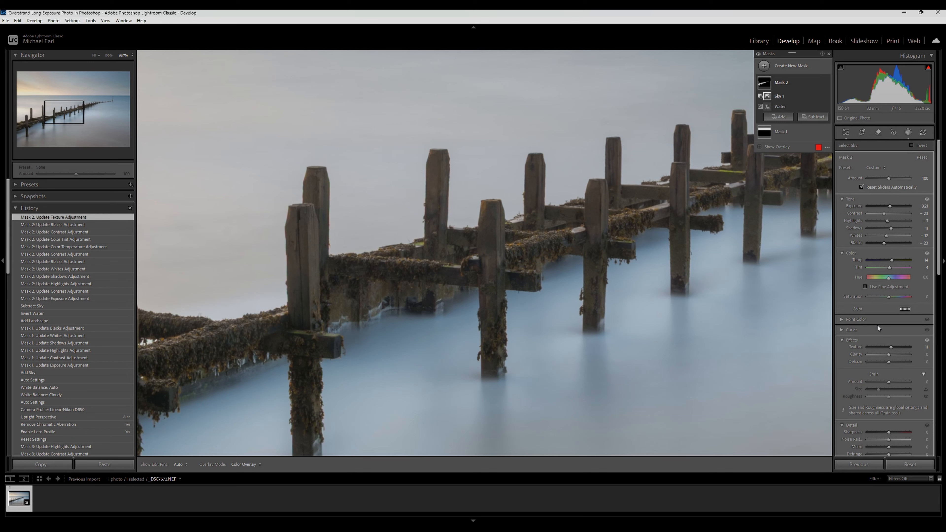
left_click_drag(888, 354, 890, 354)
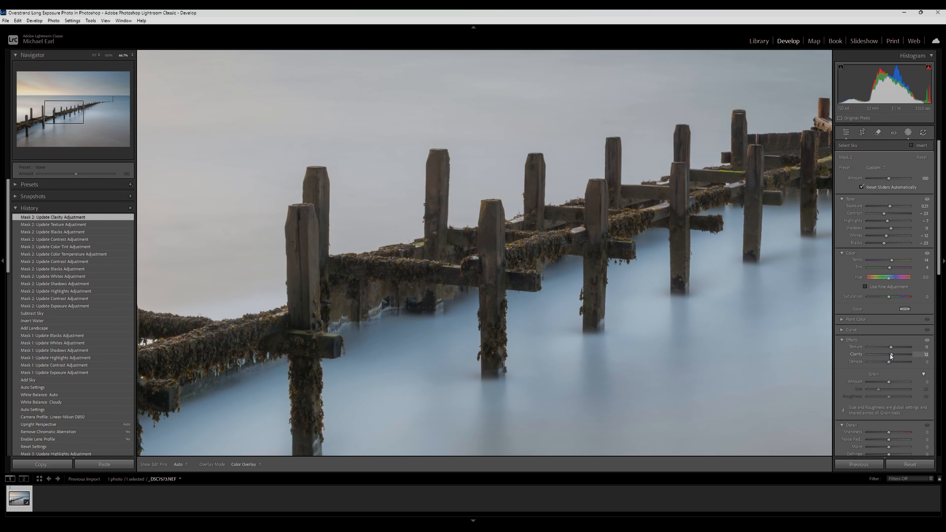
Examine the groyne posts up close with and without the groyne mask's adjustments.
left_click(826, 83)
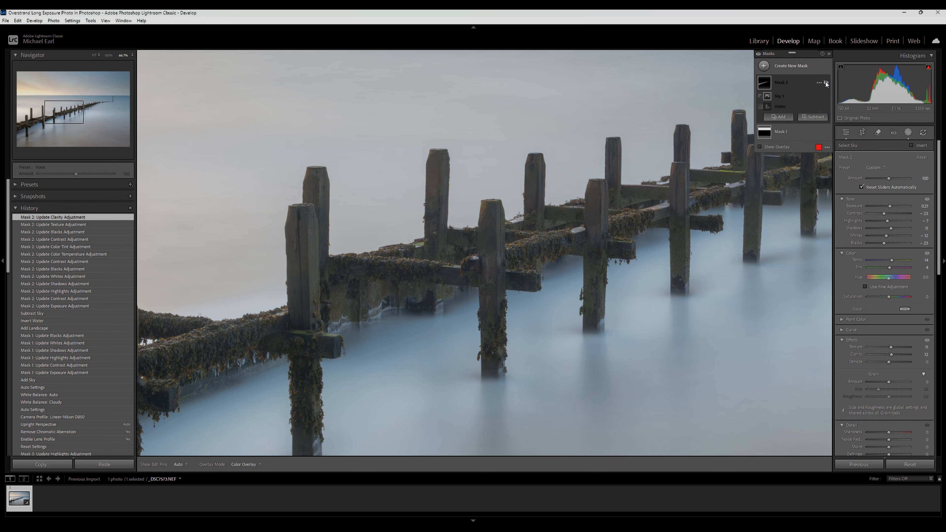
left_click(826, 83)
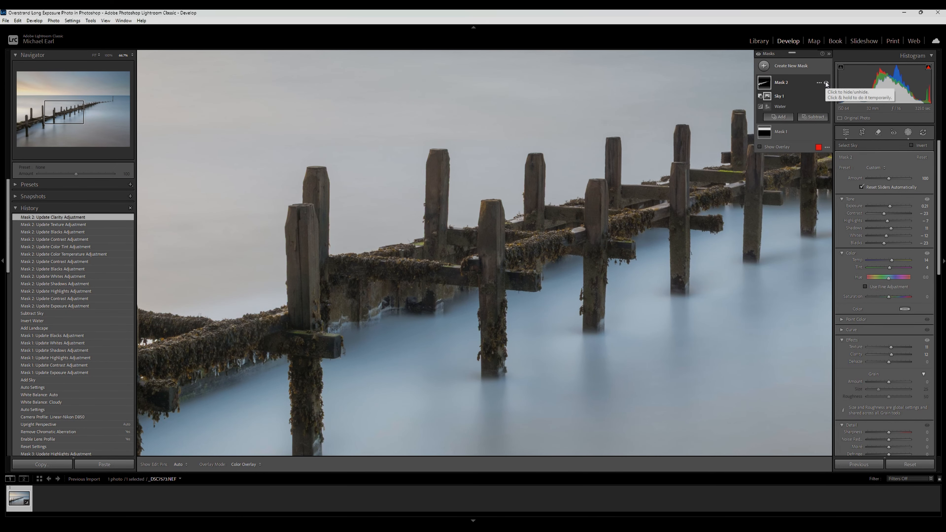
left_click(826, 84)
left_click(826, 84)
left_click(827, 84)
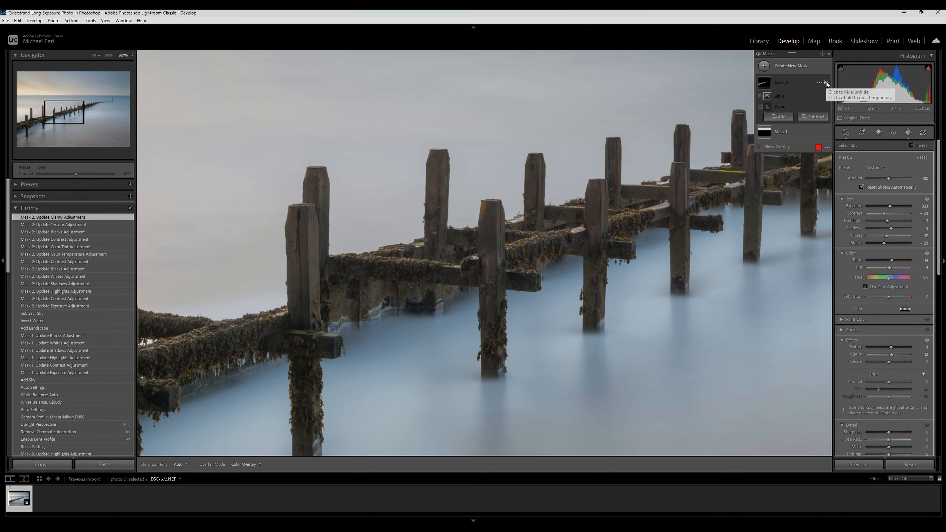
left_click(826, 84)
left_click(827, 83)
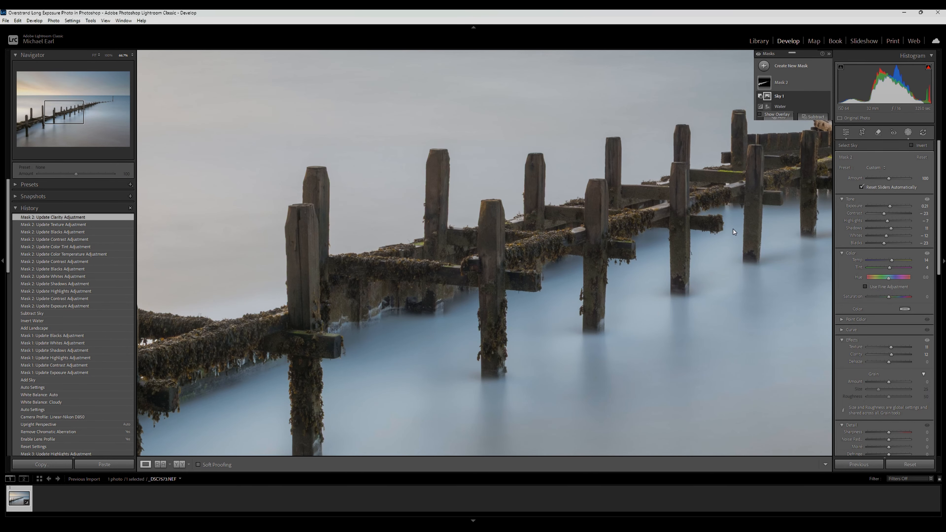
Add a wide radial gradient mask centred on the bright left side of the horizon, covering much of the sky, sea and groyne.
left_click(846, 132)
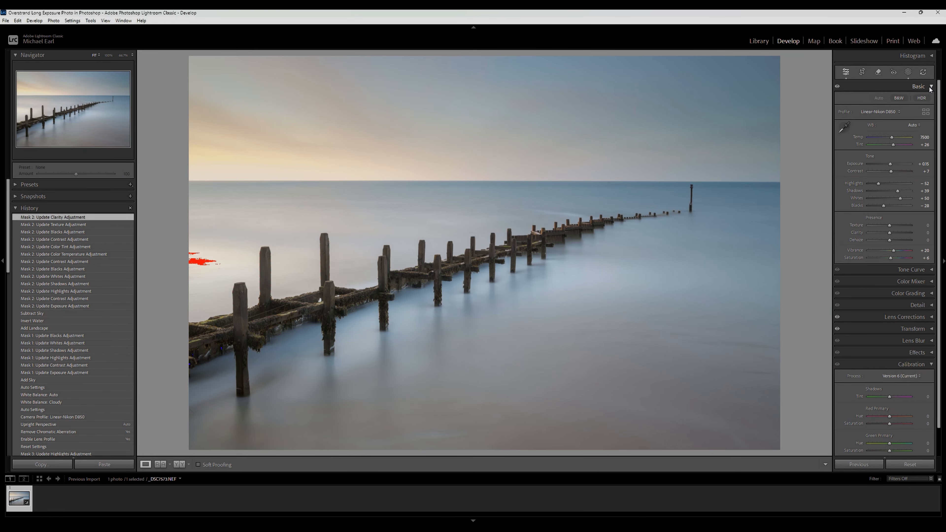
left_click(930, 87)
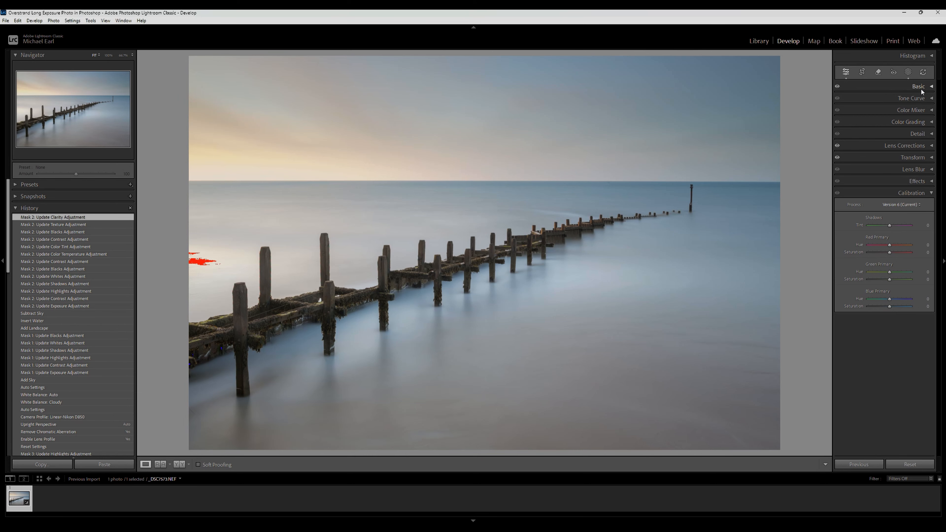
left_click(907, 72)
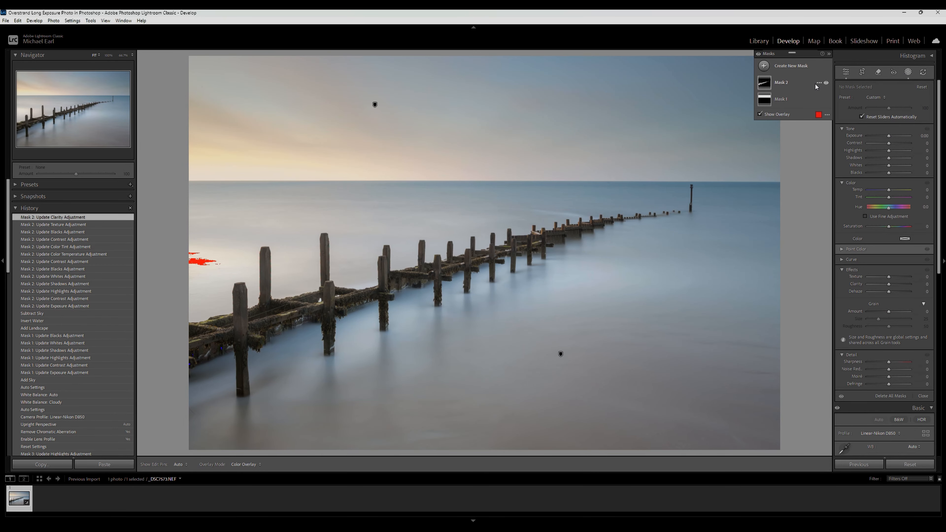
left_click(763, 66)
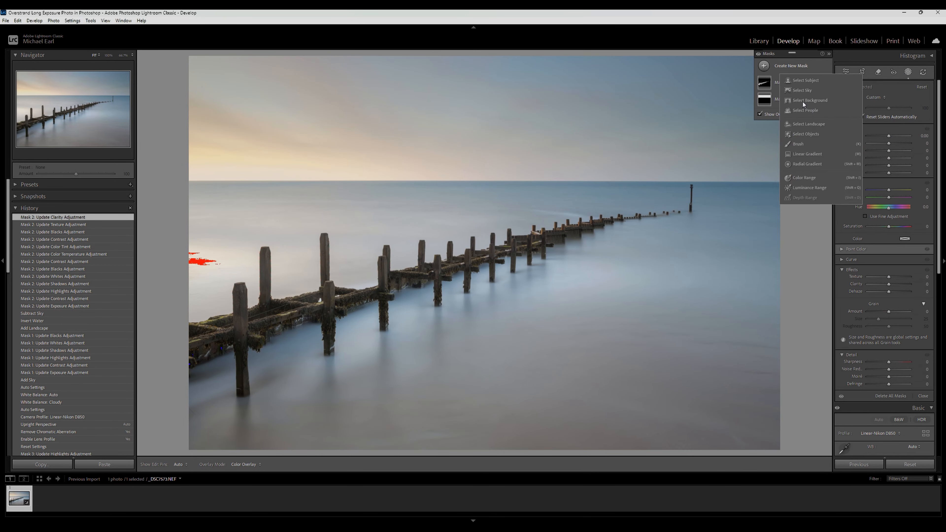
left_click(805, 163)
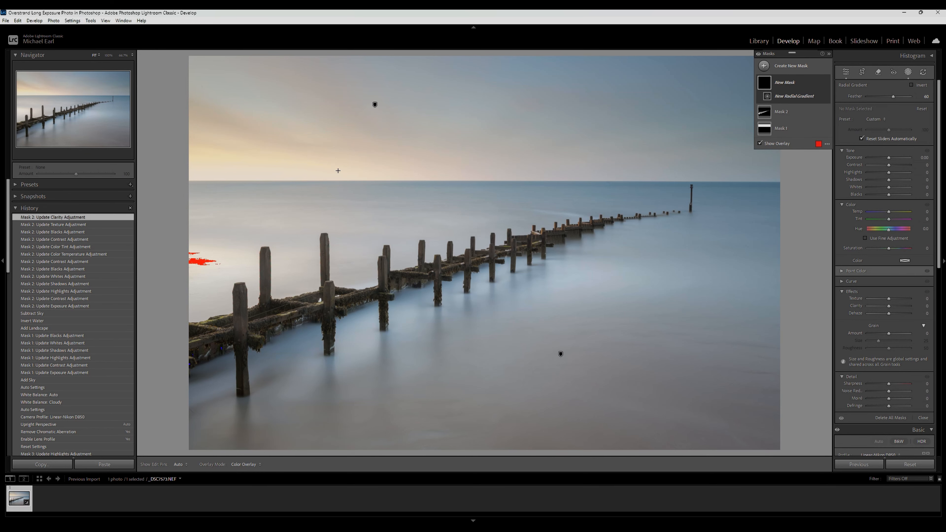
mouse_move(223, 165)
left_mouse_down()
mouse_move(253, 187)
mouse_move(658, 324)
mouse_move(667, 334)
mouse_move(659, 335)
left_mouse_up()
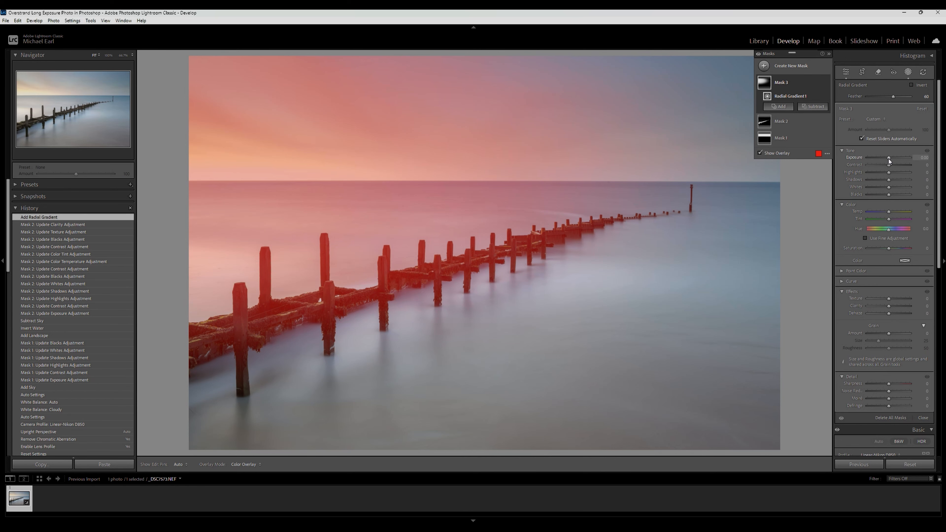
Set the radial mask to Exposure -0.14, Contrast -9, Highlights -18, Whites -21 and Tint 16, with a slightly warmer temperature.
left_click_drag(888, 159, 886, 164)
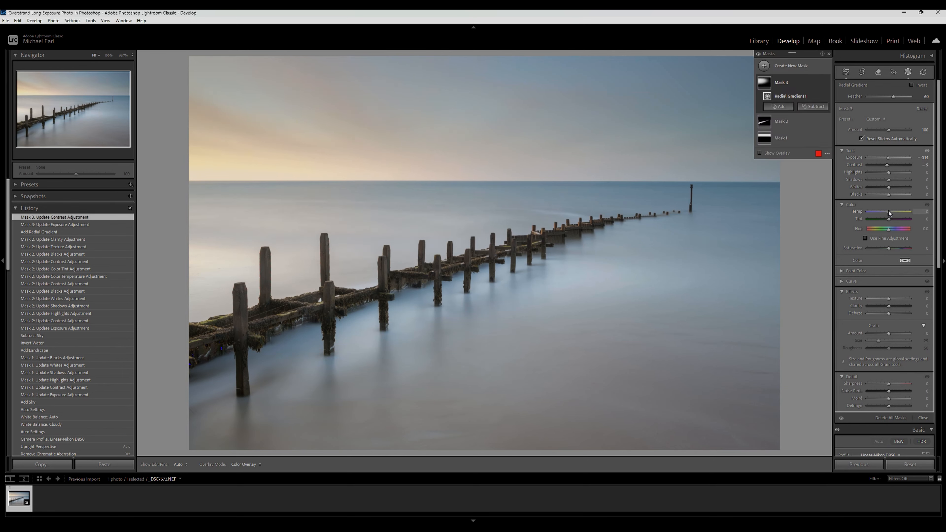
left_click_drag(888, 212, 892, 221)
left_click_drag(888, 187, 885, 173)
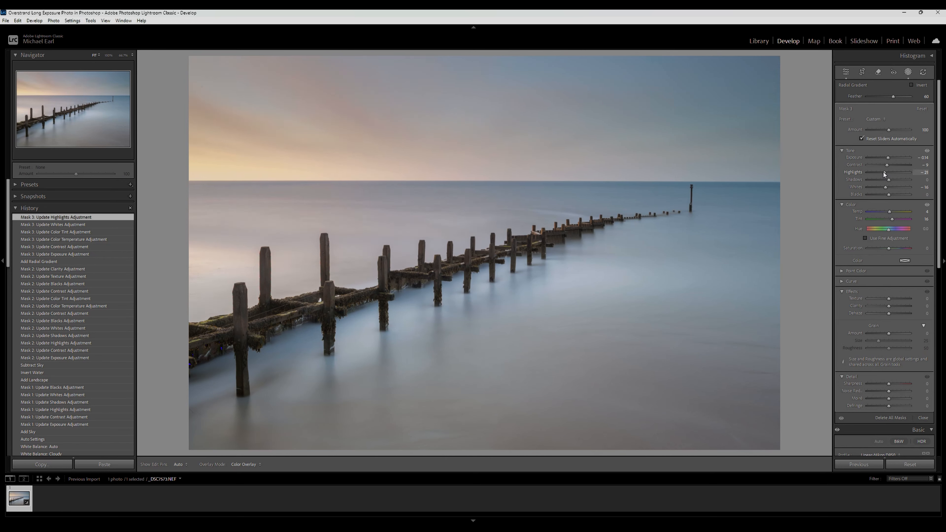
left_click_drag(884, 173, 884, 187)
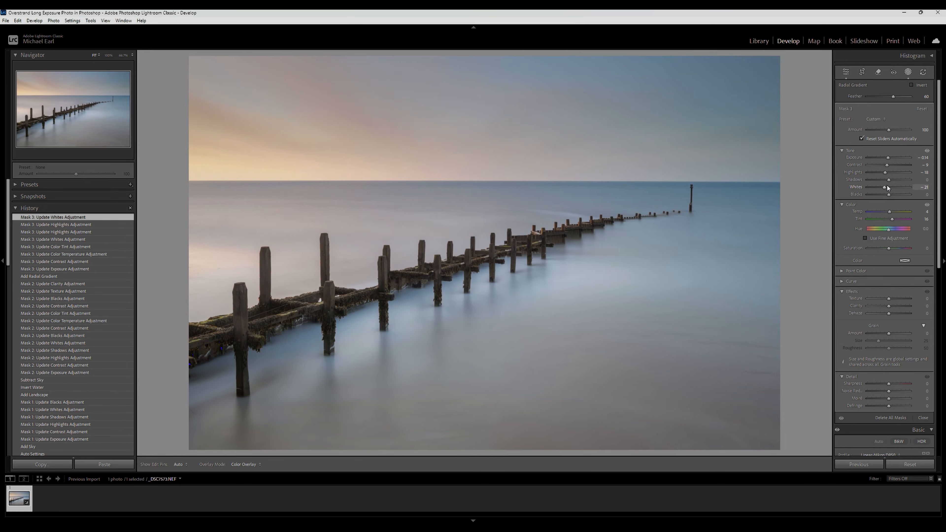
Set the radial mask's Temp to 2, Texture to -11 and Clarity to 18.
left_click(889, 212)
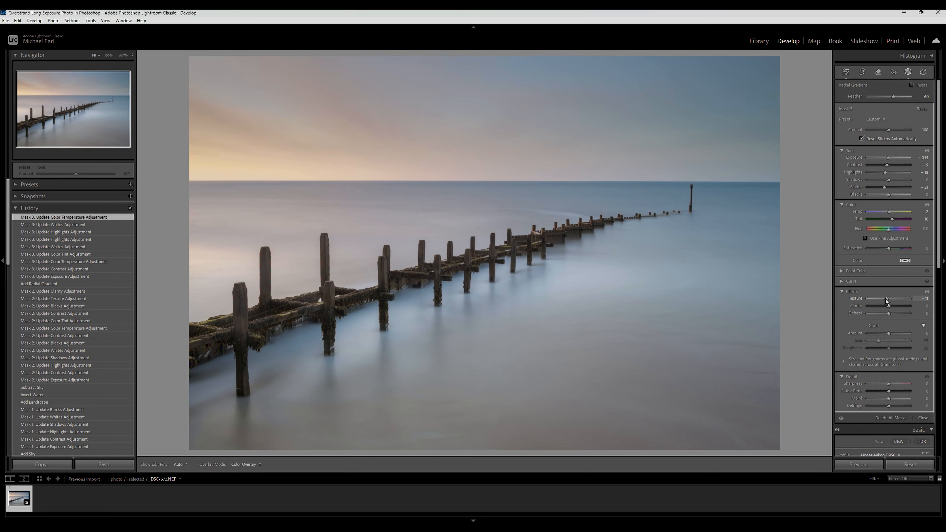
left_click_drag(886, 306, 884, 307)
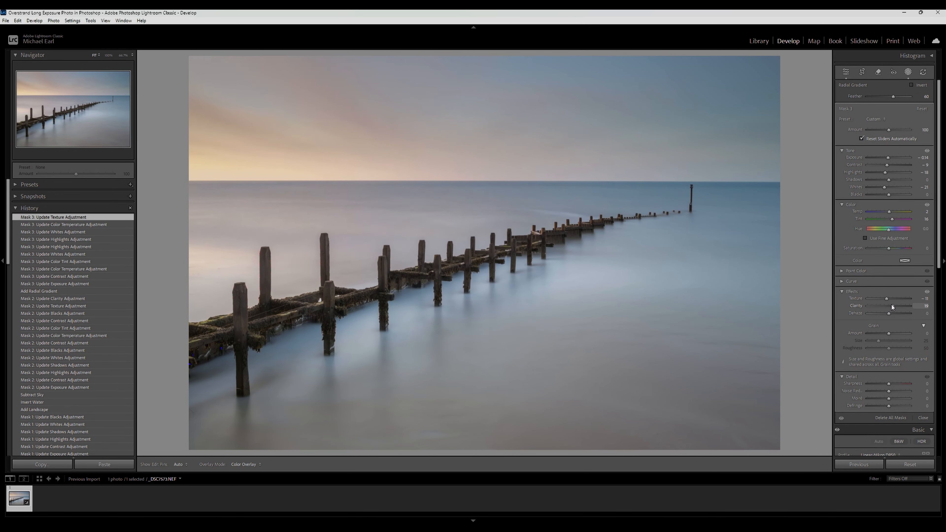
left_click_drag(892, 306, 892, 307)
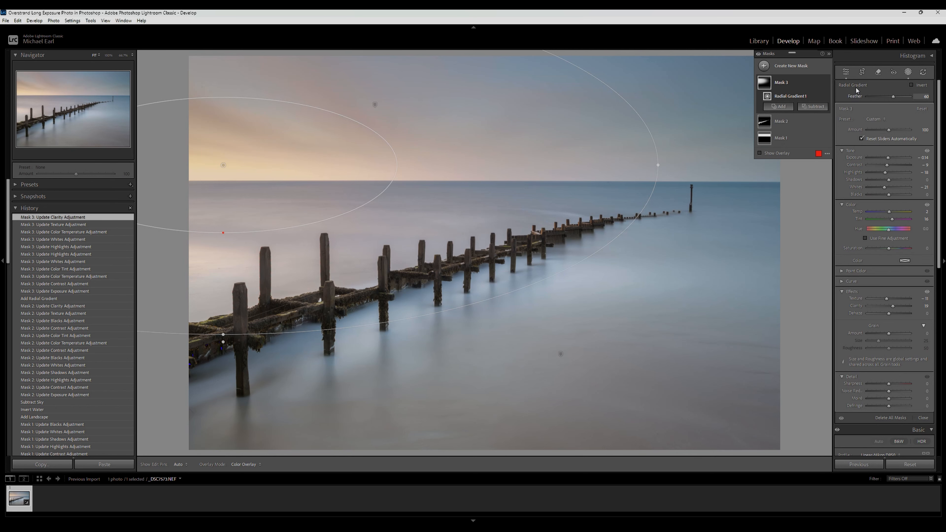
Subtract the groyne from the radial mask with a rectangular object selection, leave masking and show the histogram.
left_click(813, 107)
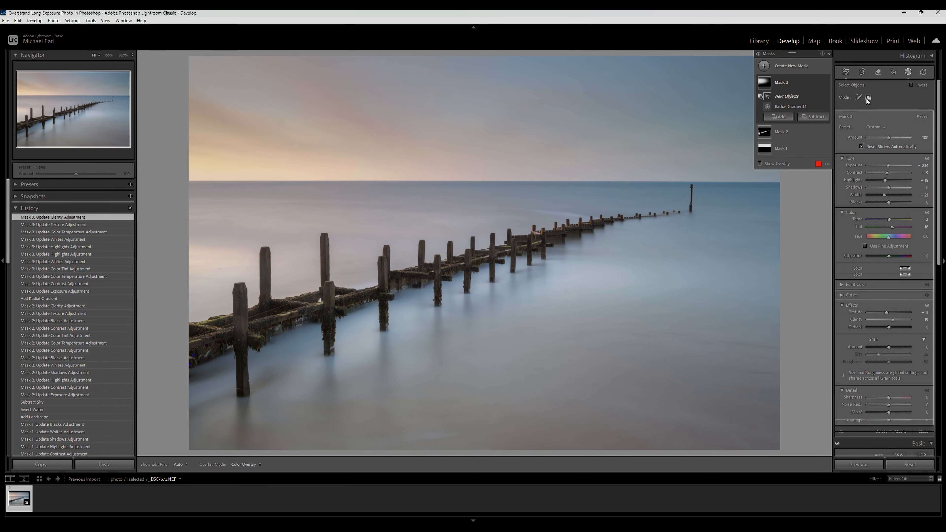
left_click(868, 98)
left_click_drag(188, 196, 705, 433)
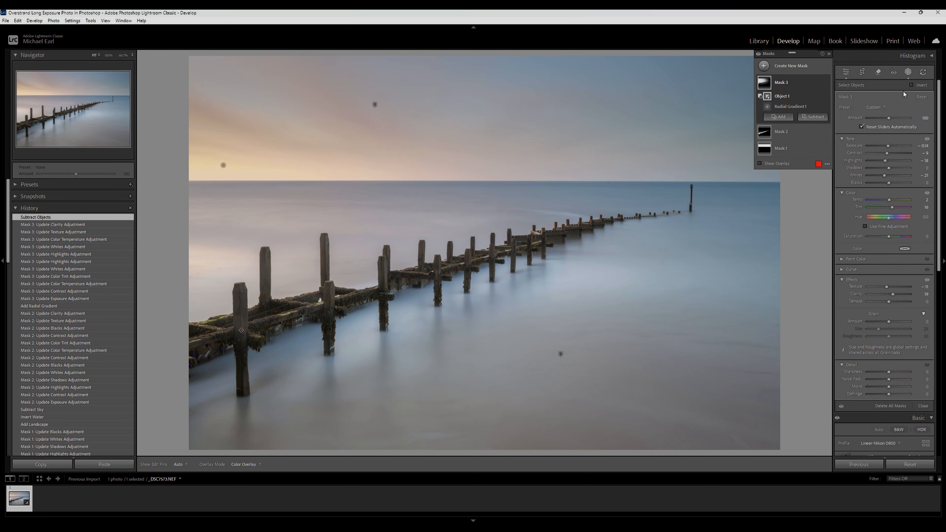
left_click(846, 75)
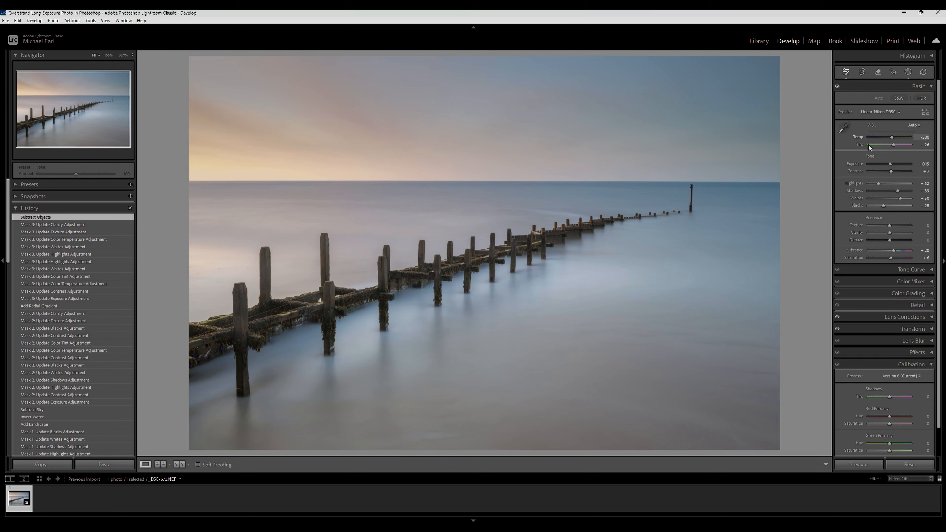
left_click(918, 86)
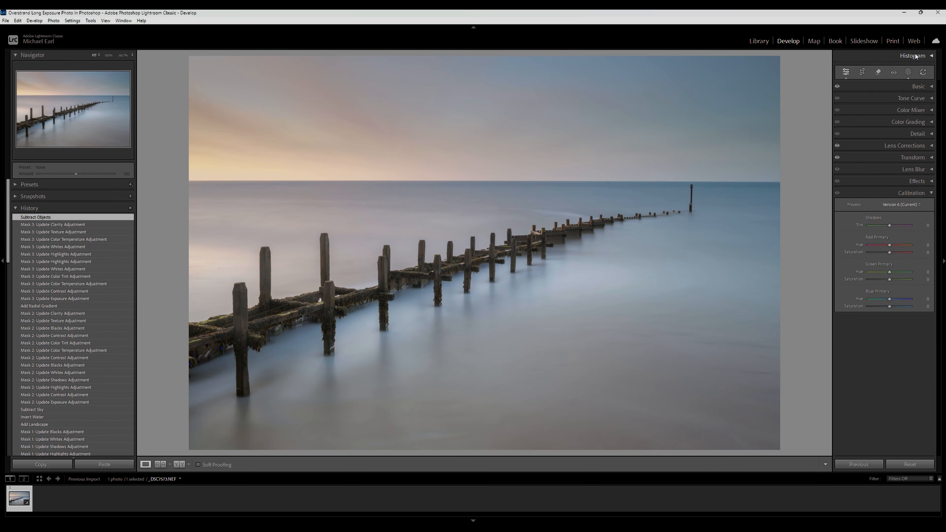
left_click(923, 59)
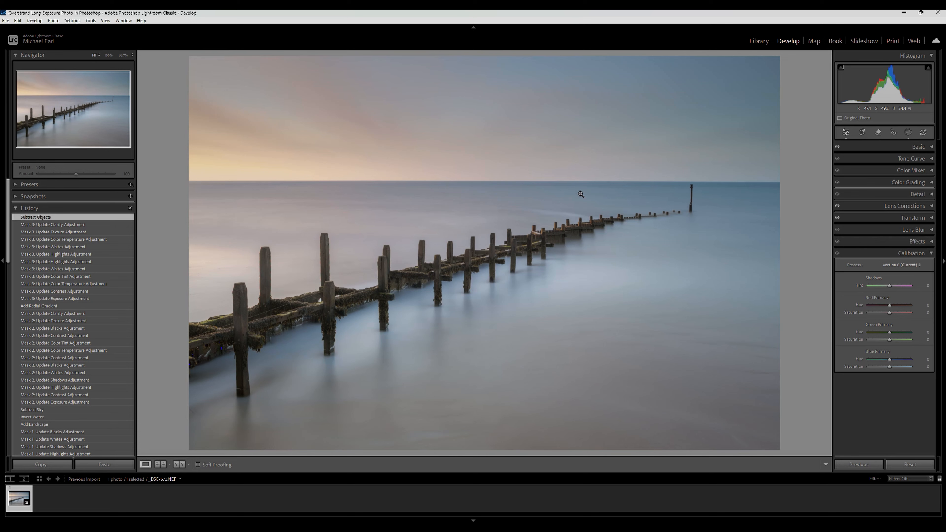
Open the photo as a smart object in Photoshop and maximize the Photoshop window.
right_click(485, 267)
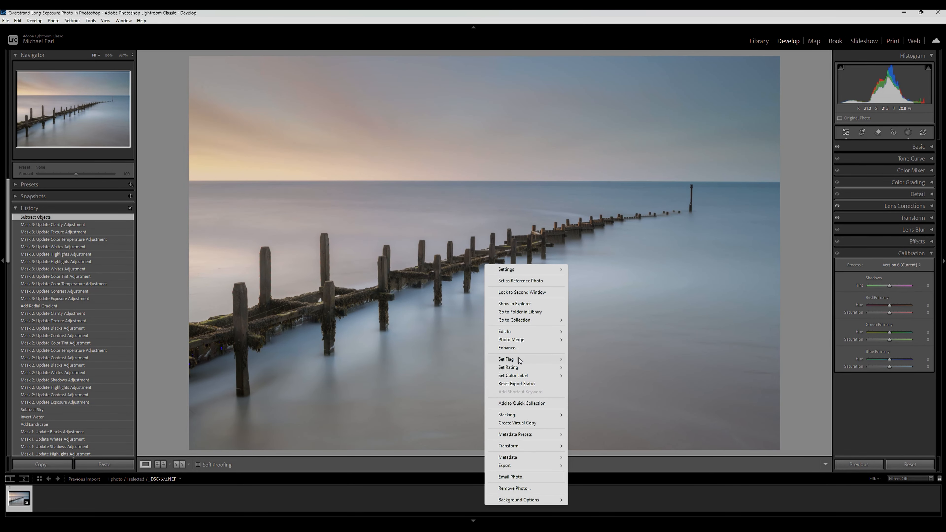
mouse_move(523, 332)
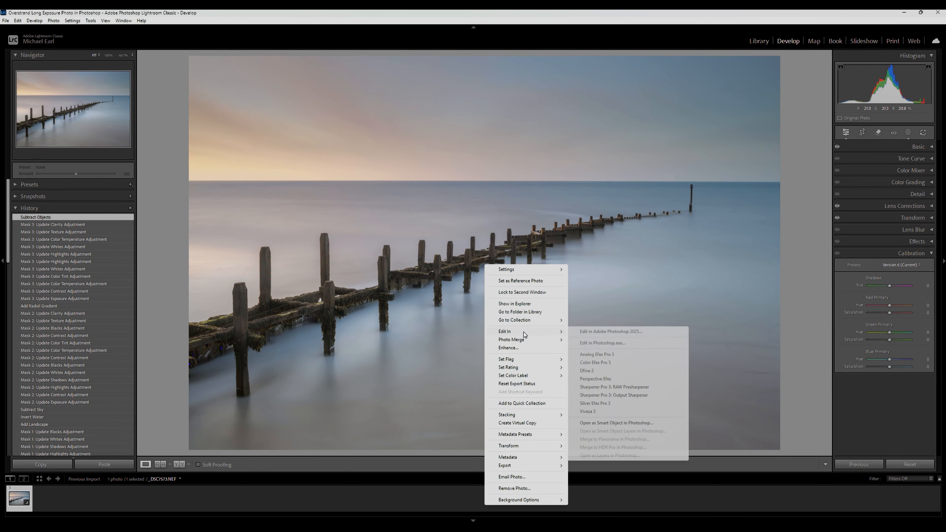
left_click(635, 424)
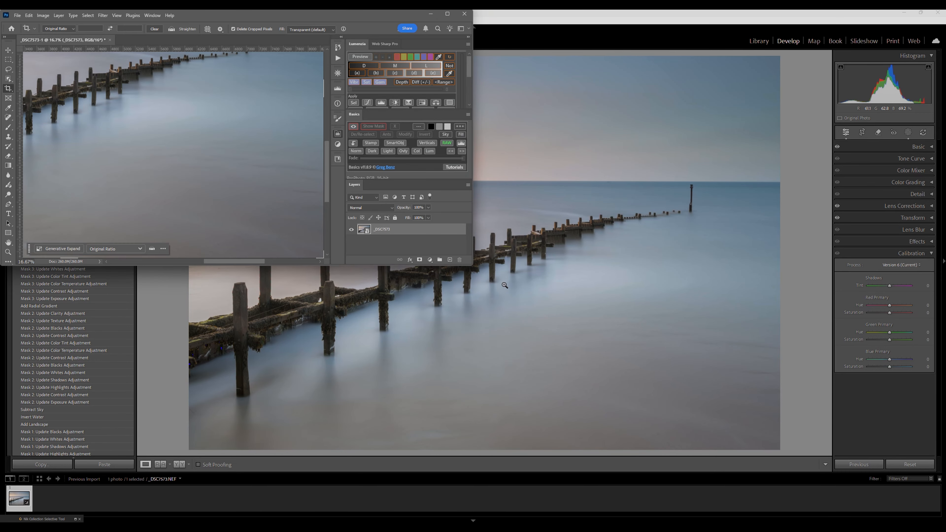
left_click(447, 13)
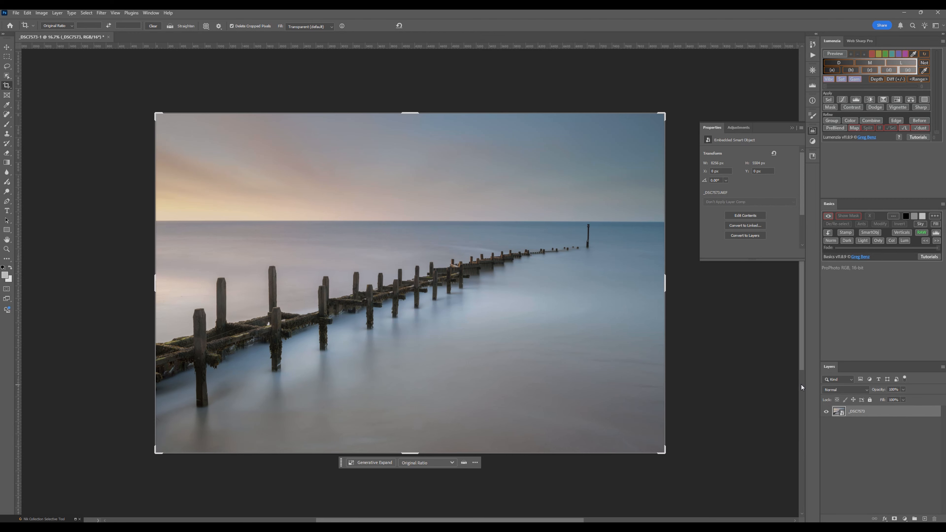
Reopen the smart object in Camera Raw and apply automatic dust spot removal.
double_click(840, 413)
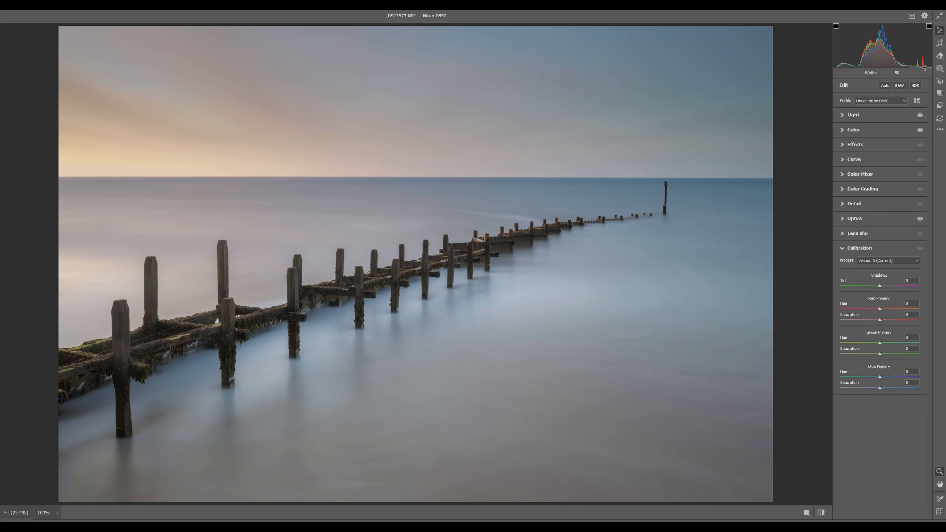
left_click(938, 57)
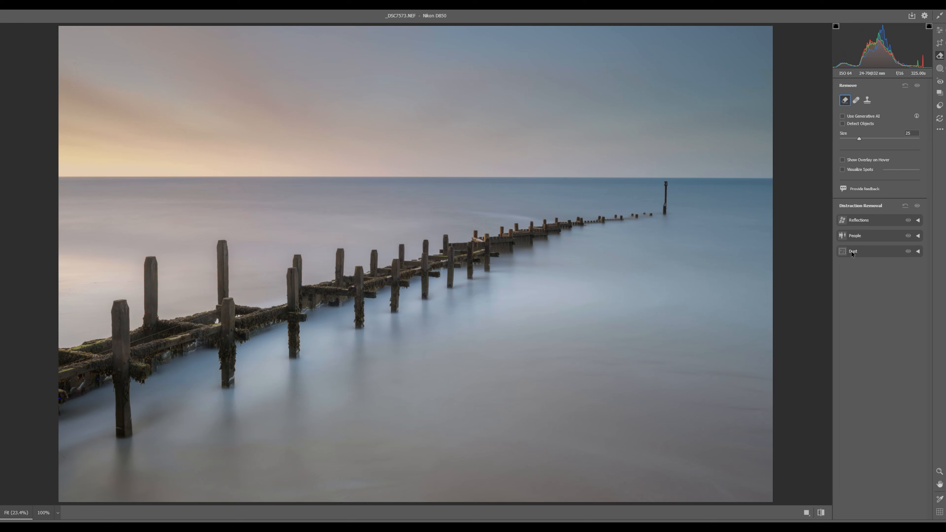
left_click(852, 251)
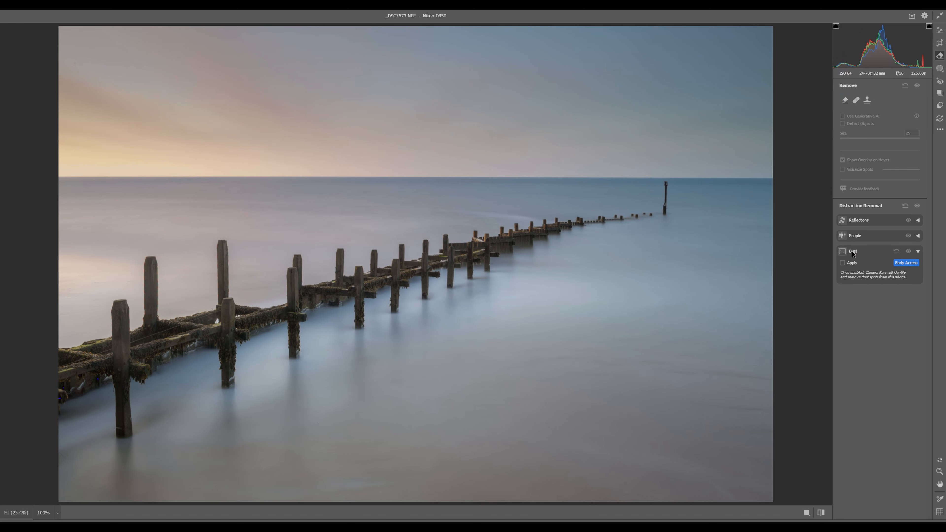
left_click(842, 262)
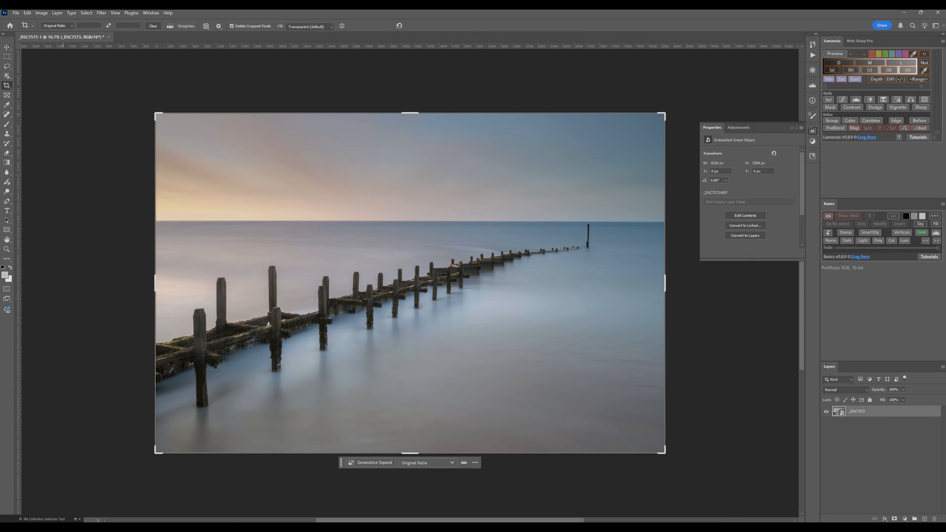
Open the Nik Collection selection tool and launch the Sharpener Pro 3 RAW Presharpener on the photo.
left_click(74, 520)
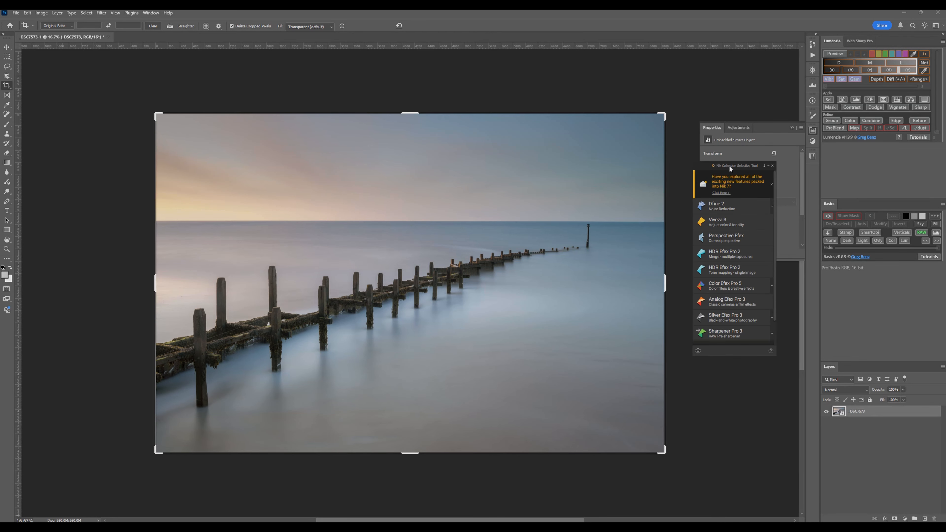
left_click_drag(730, 167, 735, 296)
left_click(732, 467)
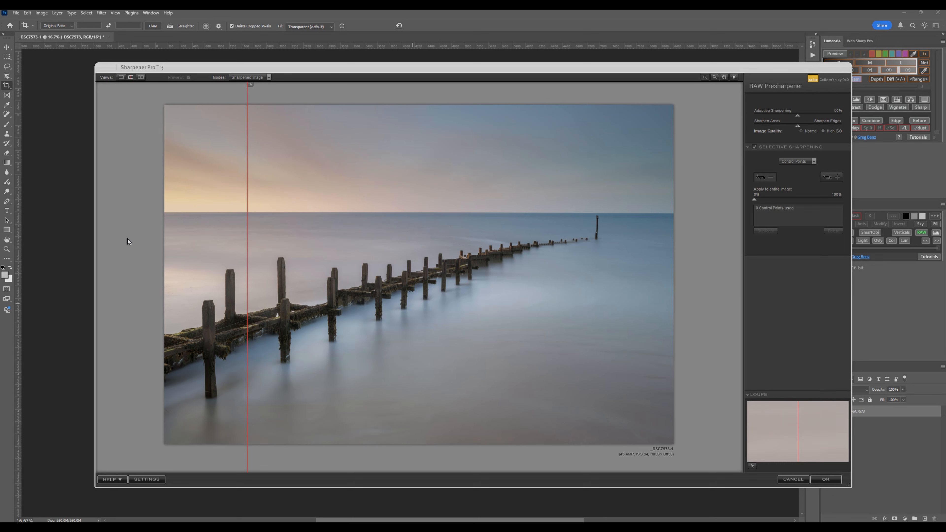
Show the effect mask across the whole preview and place a sharpening control point on the near section of the groyne.
left_click(260, 77)
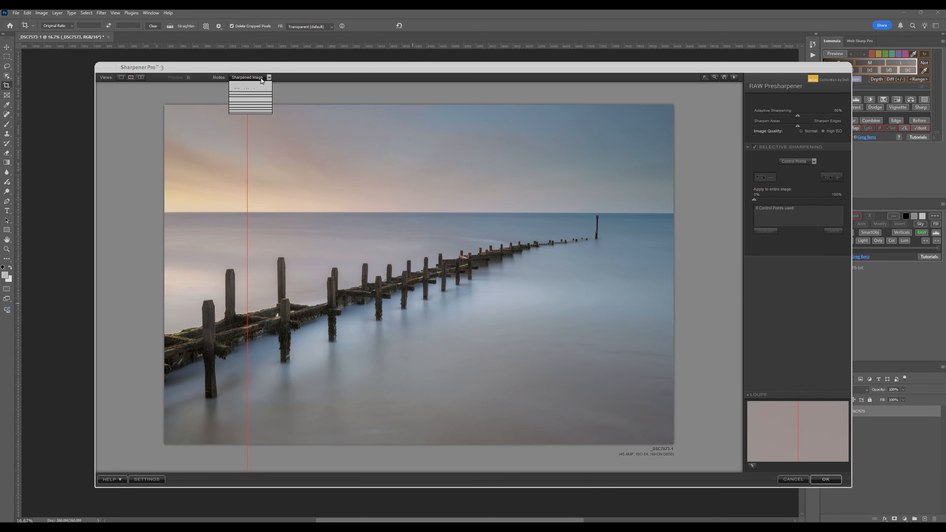
left_click(253, 109)
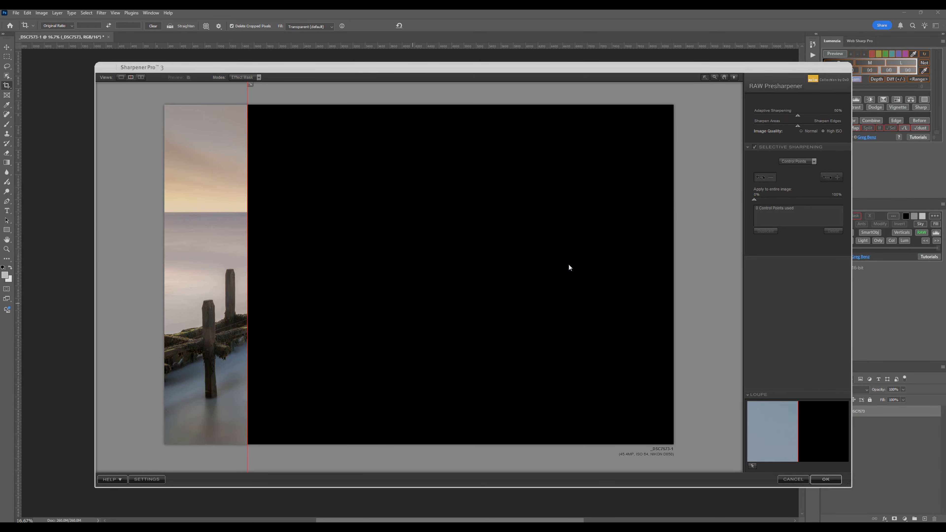
left_click(832, 178)
left_click(265, 328)
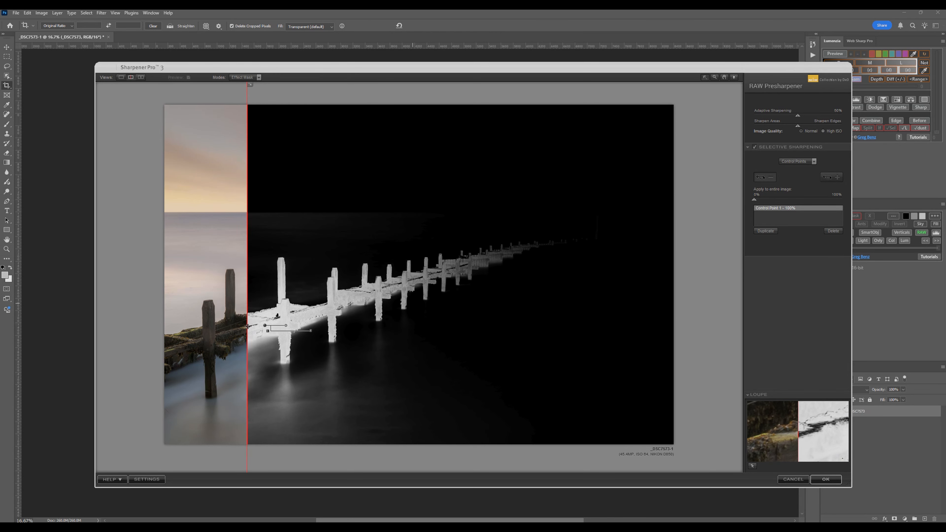
left_click_drag(247, 327, 165, 327)
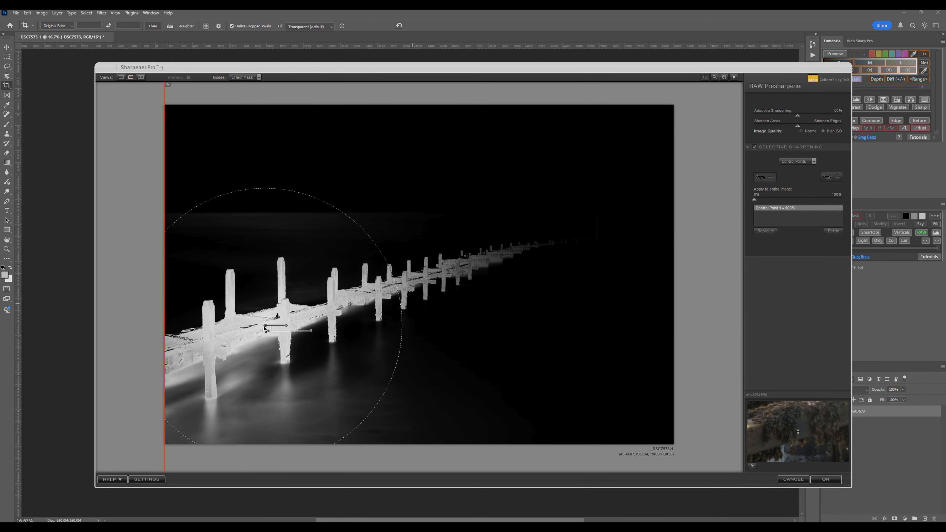
Add four more sharpening control points along the groyne towards its far end and shrink the first point's radius.
left_click_drag(265, 326, 372, 297)
left_click(265, 327)
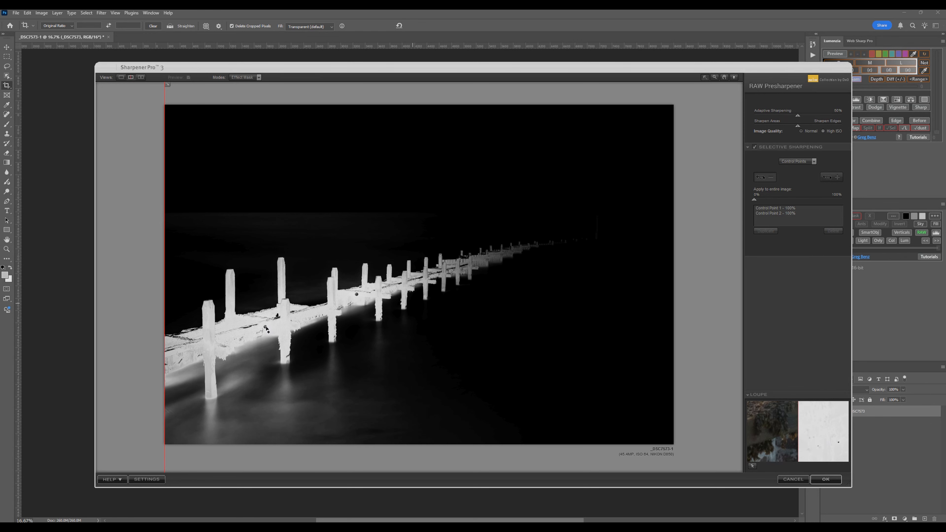
left_click_drag(288, 327, 277, 327)
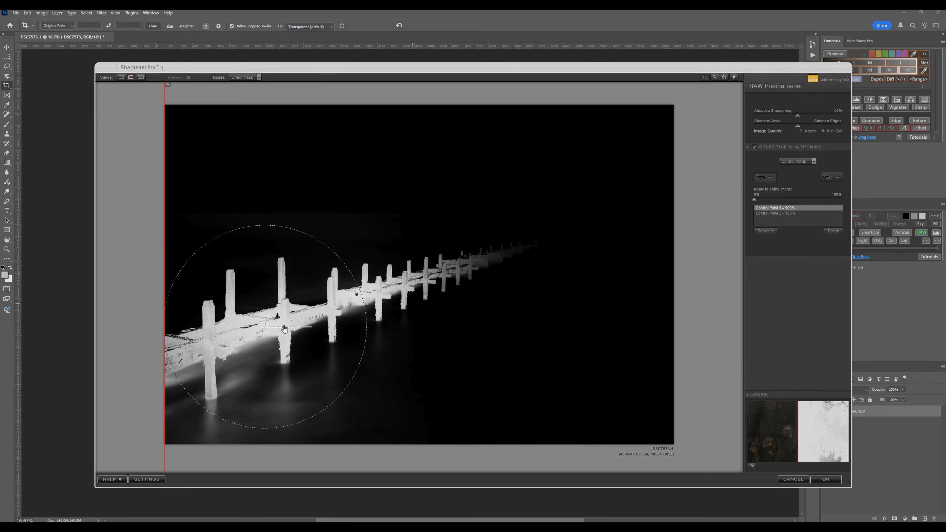
left_click(356, 295)
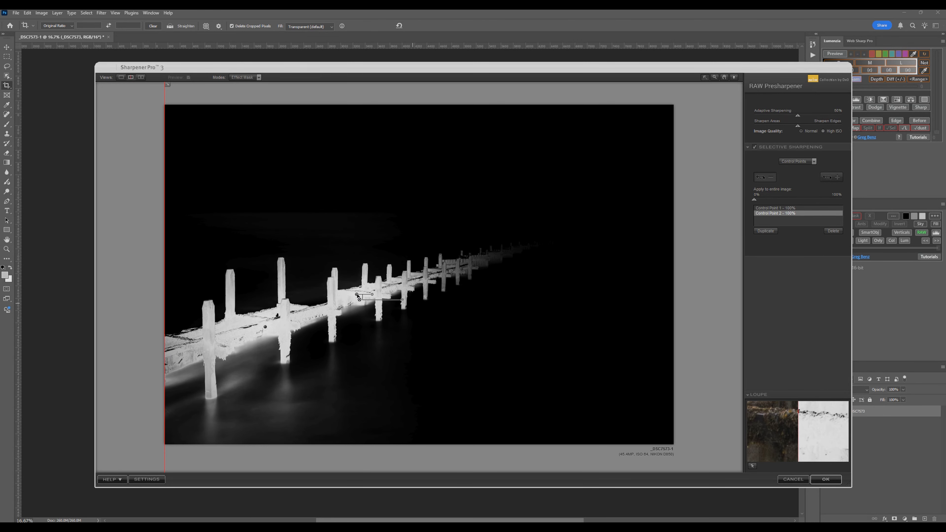
left_click_drag(356, 294, 513, 249)
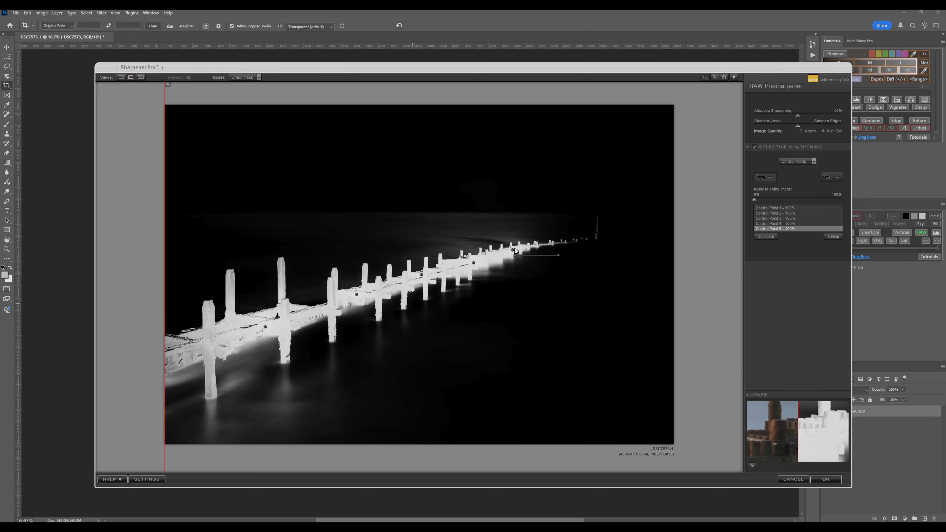
Move the last sharpening control point farther along the groyne, duplicate it onto the marker post, show the sharpened image and apply RAW Presharpener.
left_click_drag(512, 249, 550, 243)
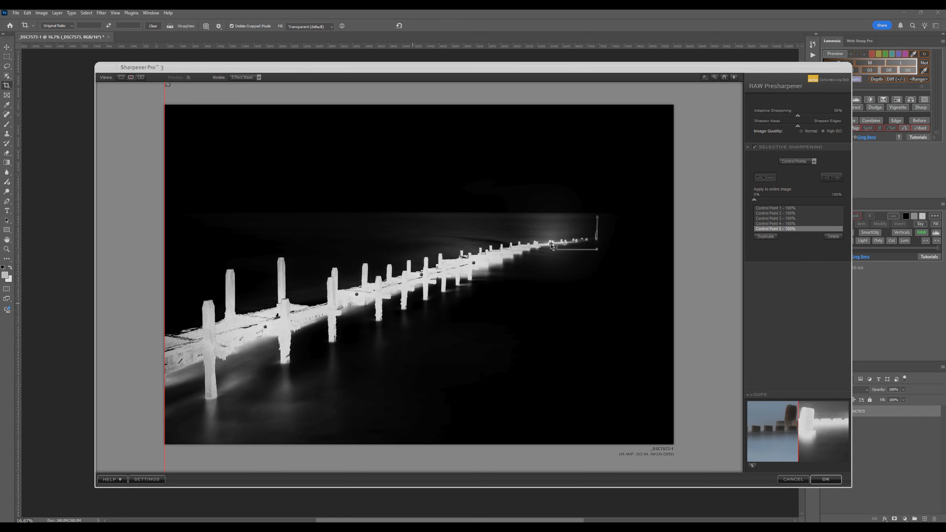
left_click_drag(552, 247, 597, 238, "alt")
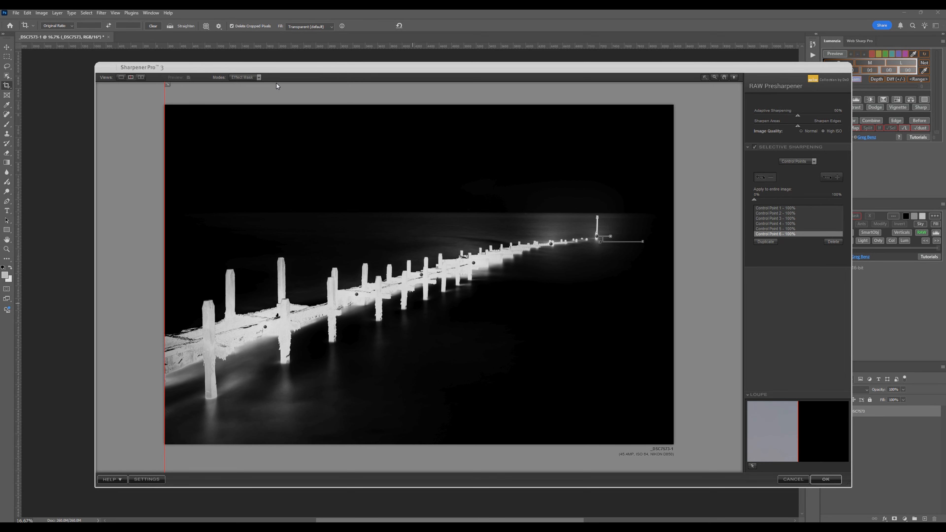
left_click(246, 87)
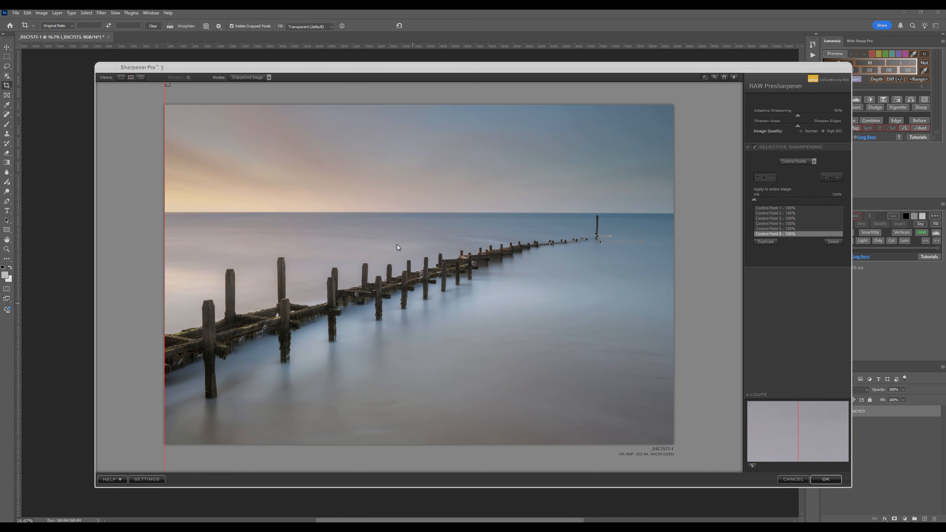
left_click(825, 479)
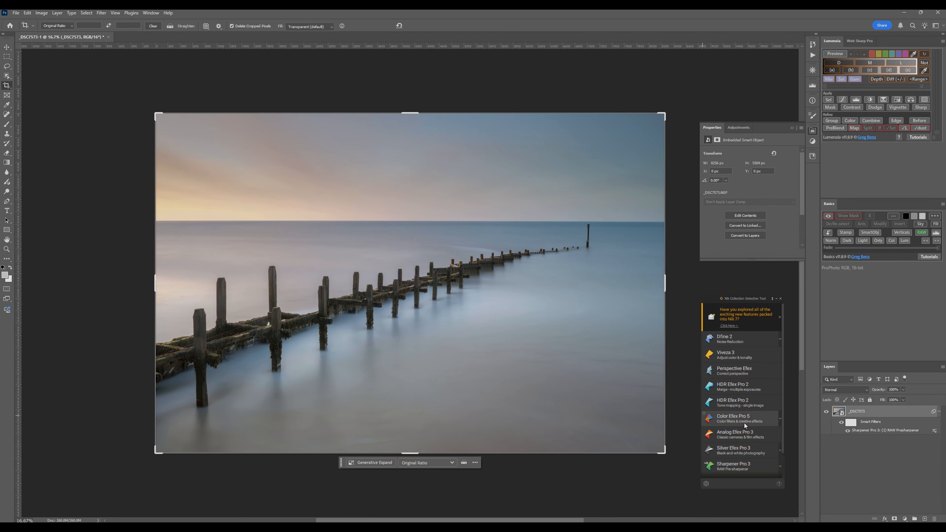
Launch Color Efex Pro 5 on the photo, list all filters and add the Skylight Filter.
left_click(744, 422)
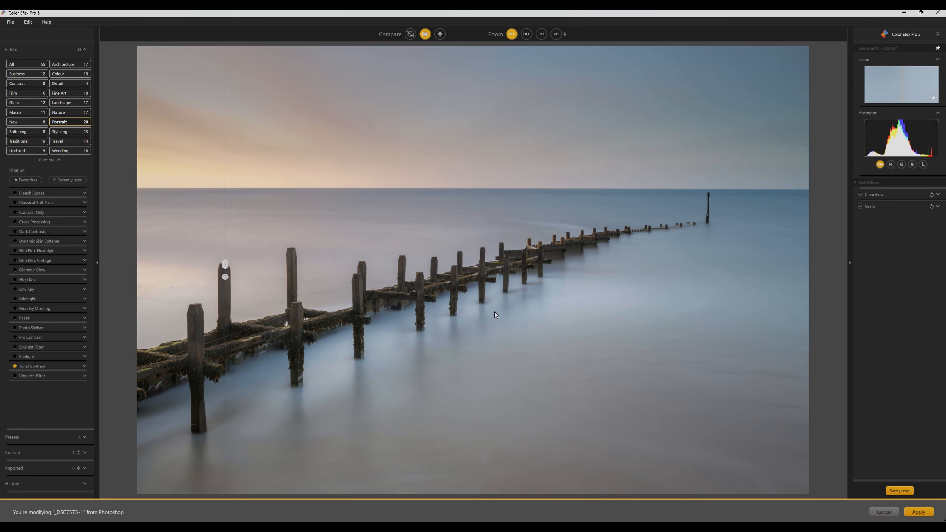
left_click_drag(220, 269, 199, 267)
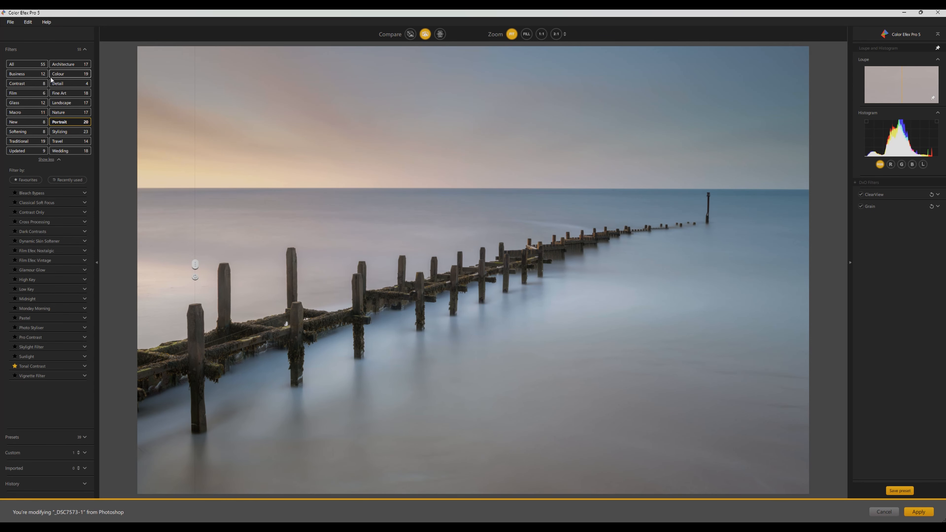
left_click(26, 64)
scroll(37, 270, "down", 8)
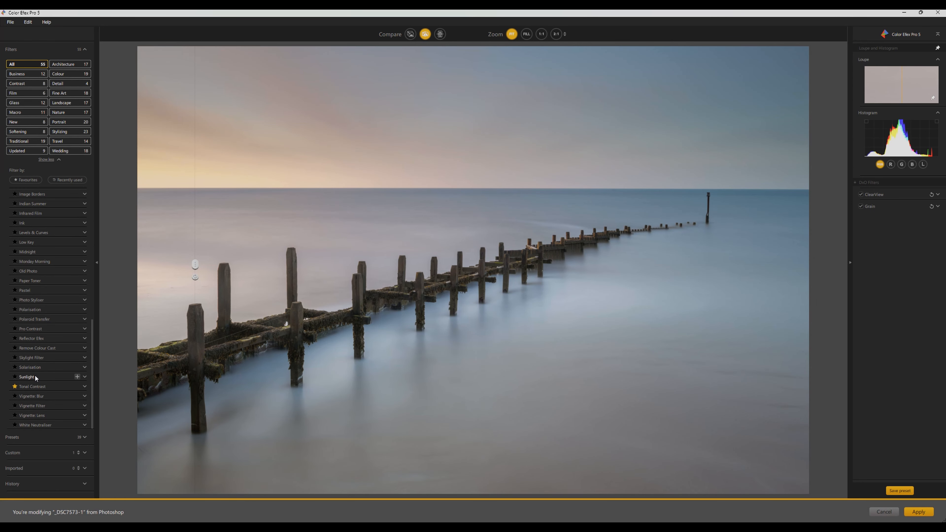
left_click(36, 357)
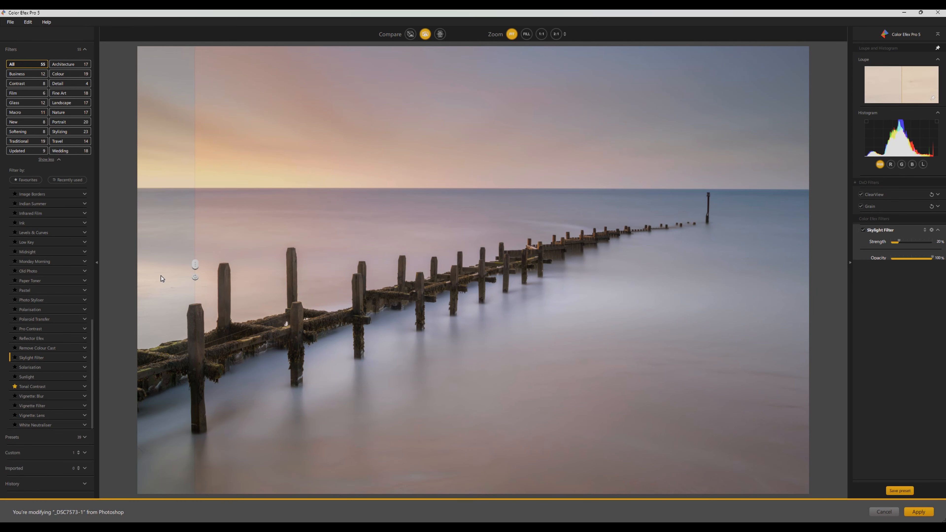
Reduce the Skylight Filter's opacity to 50% and compare the before and after views across the photo.
left_click_drag(183, 261, 162, 269)
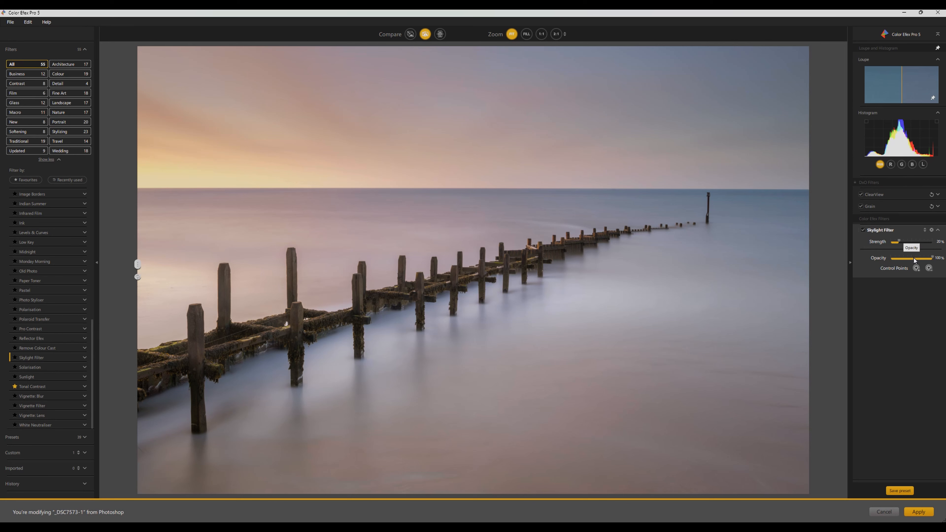
left_click_drag(913, 260, 917, 260)
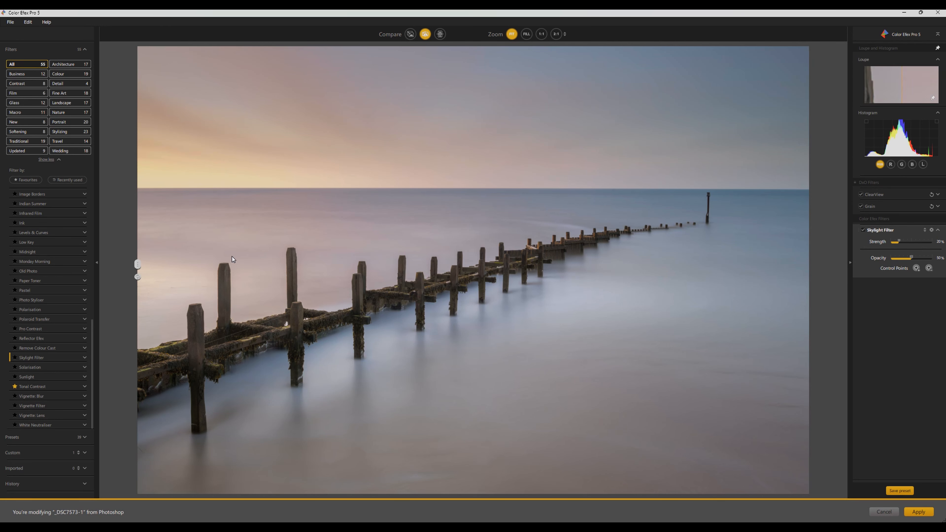
left_click_drag(137, 264, 157, 255)
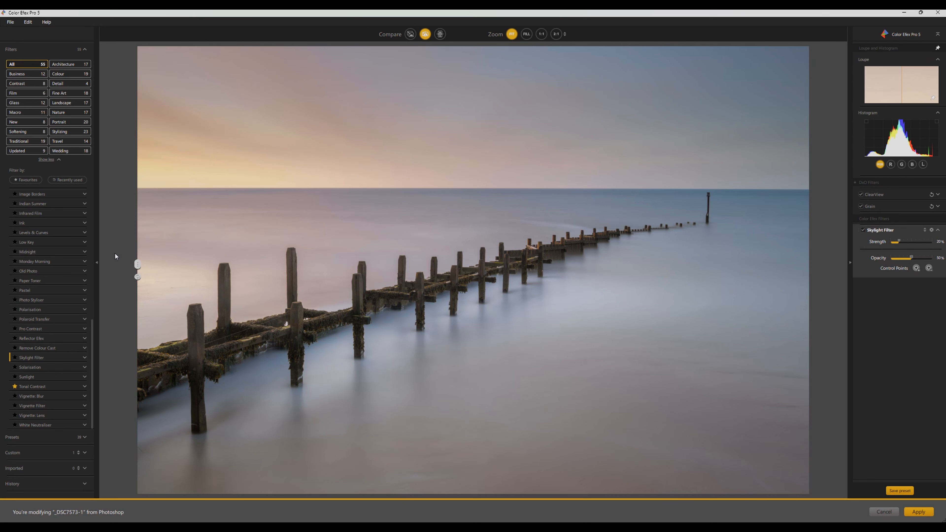
mouse_move(137, 264)
left_mouse_down()
mouse_move(758, 246)
mouse_move(134, 273)
mouse_move(809, 267)
mouse_move(42, 255)
mouse_move(662, 263)
mouse_move(148, 250)
left_mouse_up()
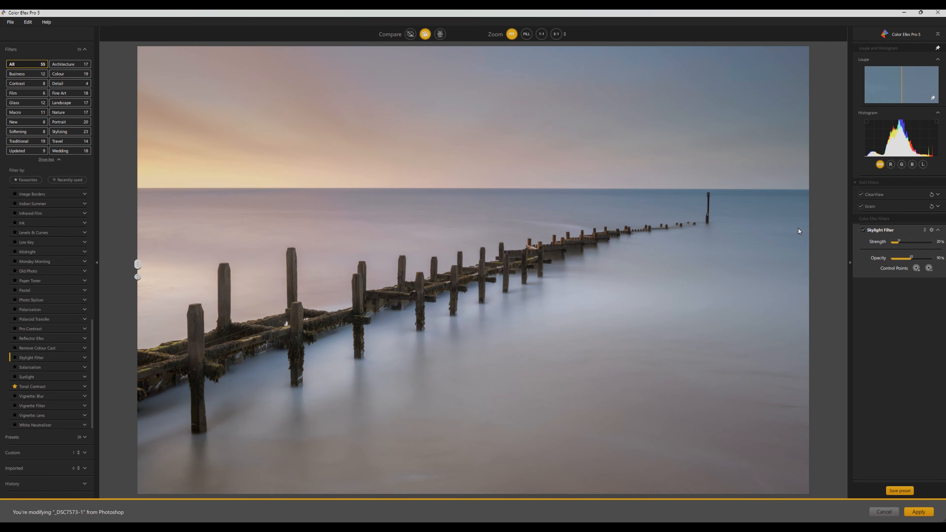
Place a Skylight Filter control point in the bright sky, add two more along the horizon, and apply the filter.
left_click(917, 268)
left_click(171, 172)
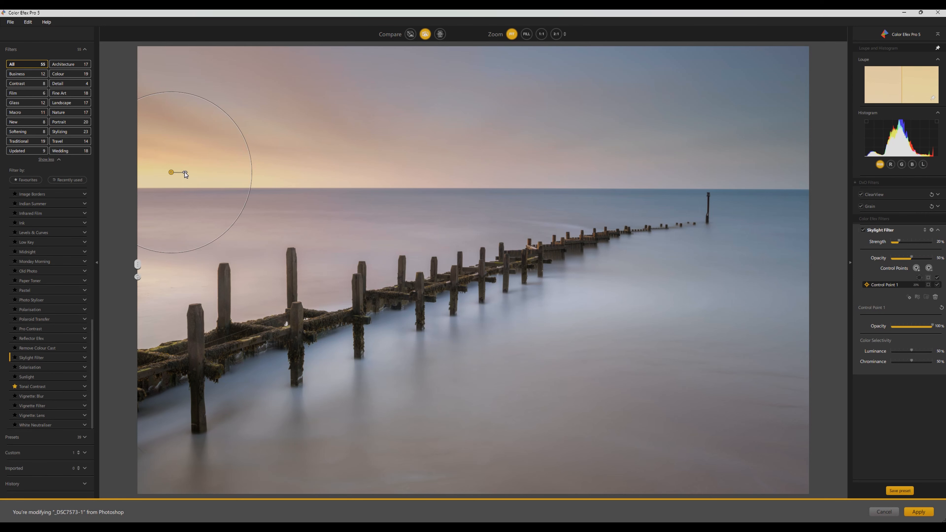
left_click_drag(184, 173, 351, 167)
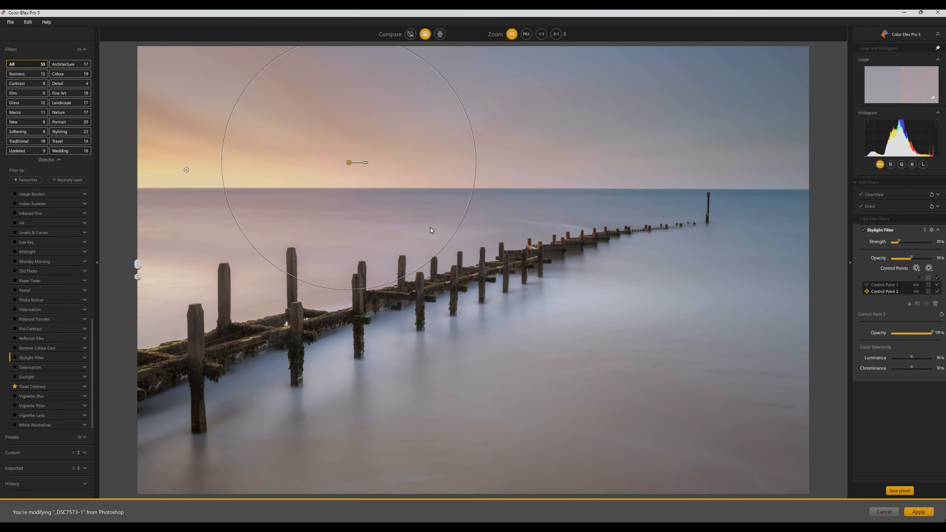
left_click_drag(350, 166, 468, 165)
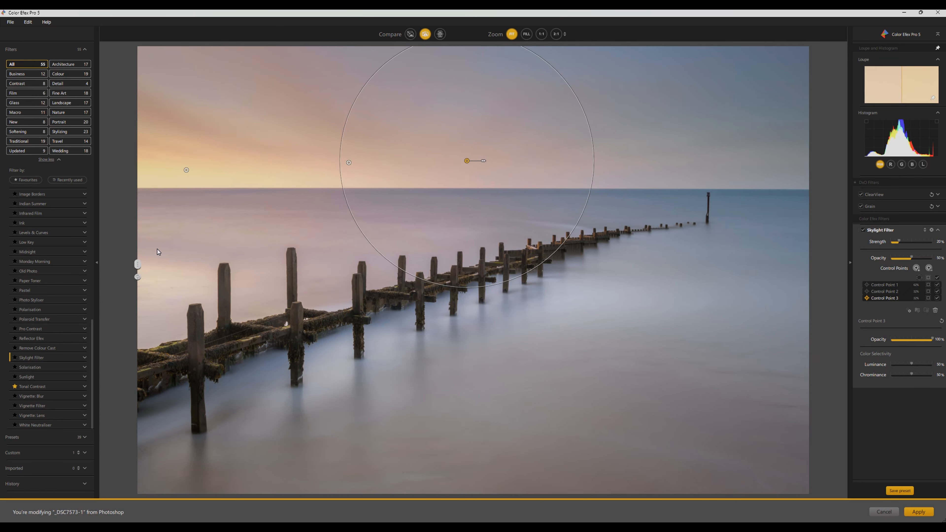
mouse_move(139, 264)
left_mouse_down()
mouse_move(806, 261)
mouse_move(138, 277)
left_mouse_up()
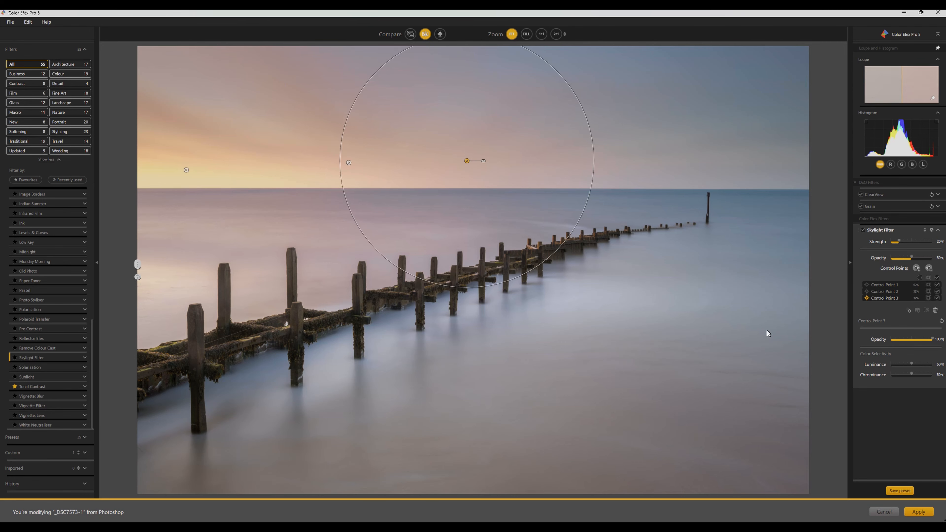
left_click(912, 511)
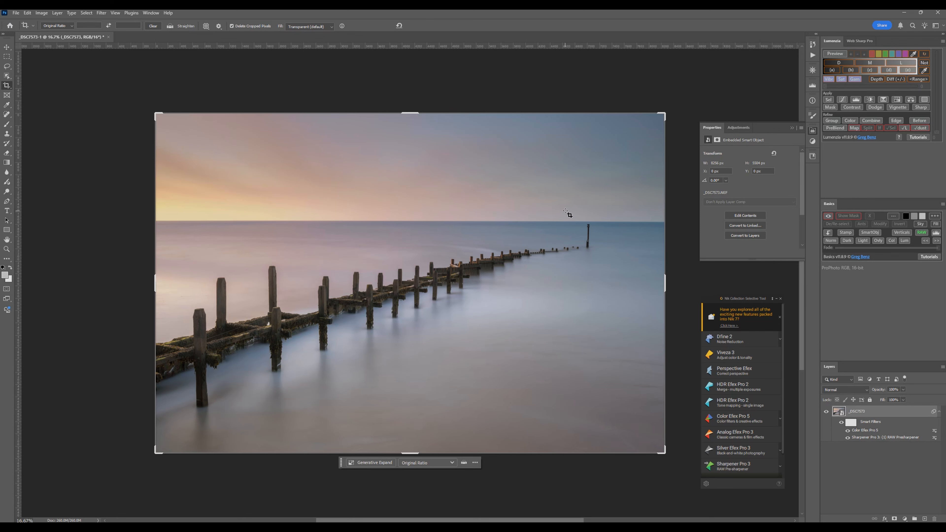
Duplicate the smart object layer and rasterize the copy.
left_click(859, 503)
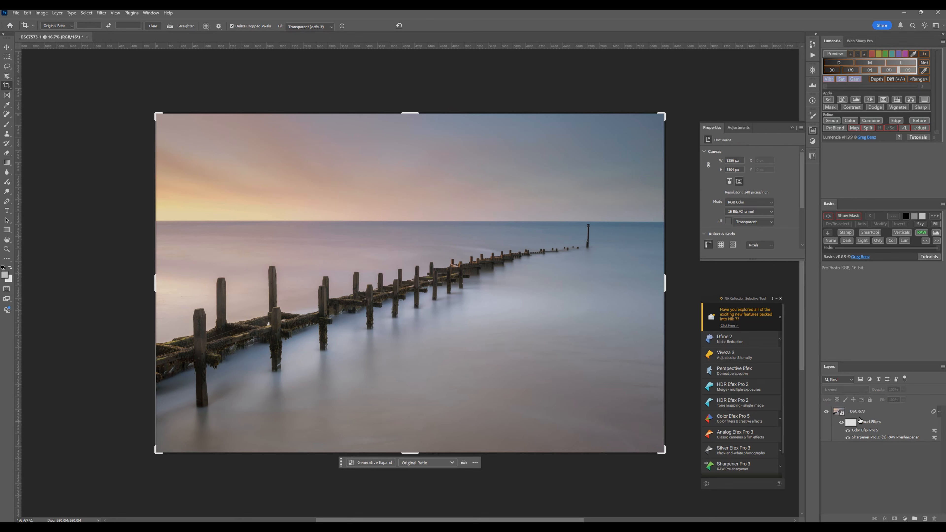
left_click(860, 412)
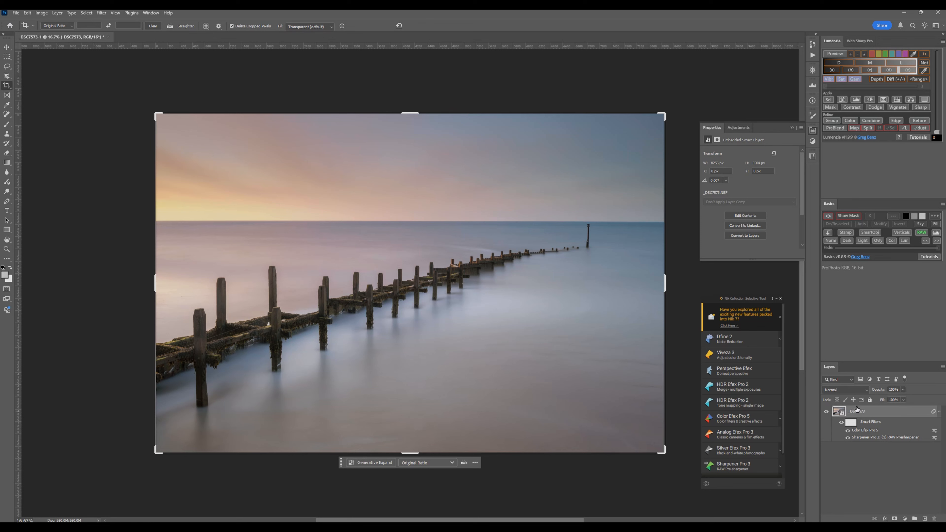
key("ctrl+j")
right_click(854, 411)
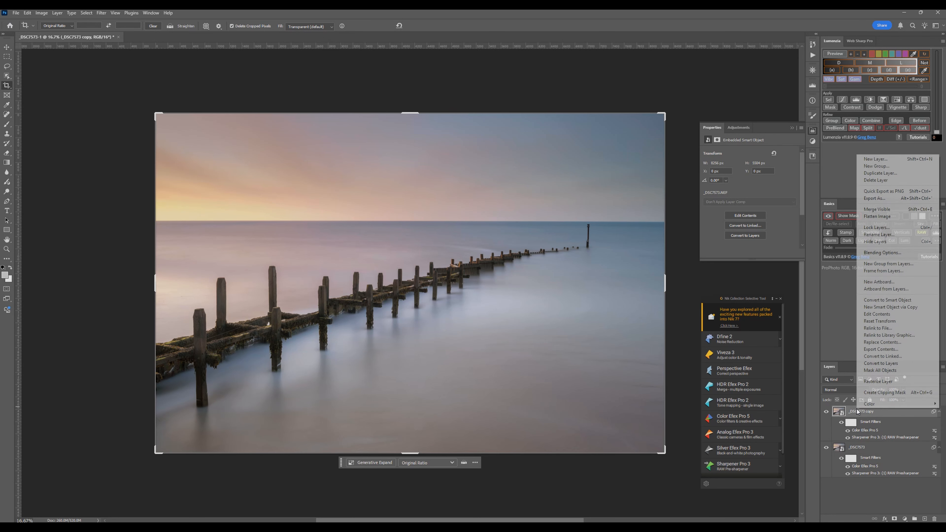
left_click(878, 381)
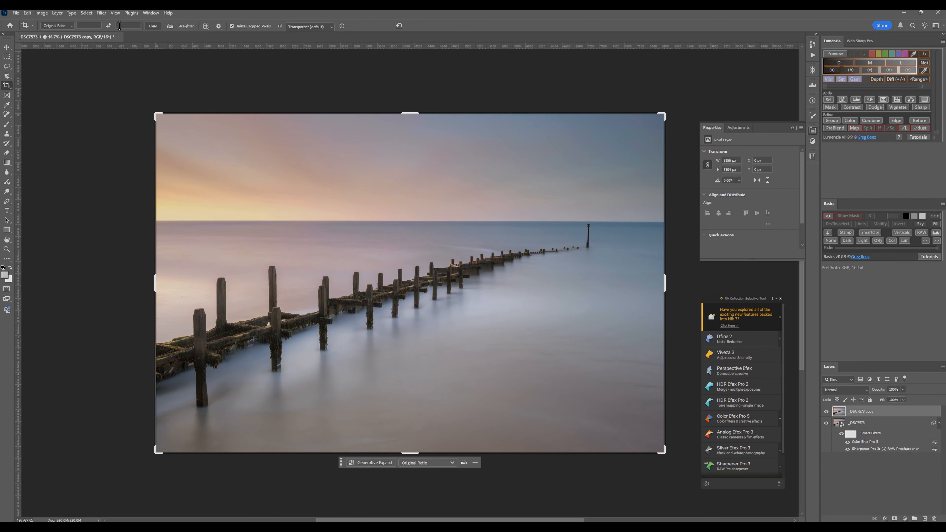
Apply a Gaussian Blur with a 50-pixel radius to the rasterized copy.
left_click(101, 13)
mouse_move(131, 118)
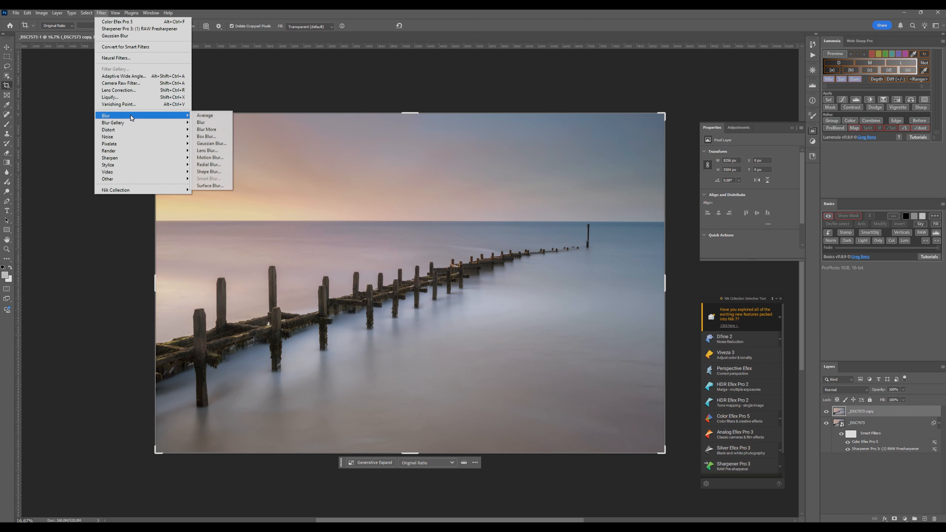
left_click(210, 143)
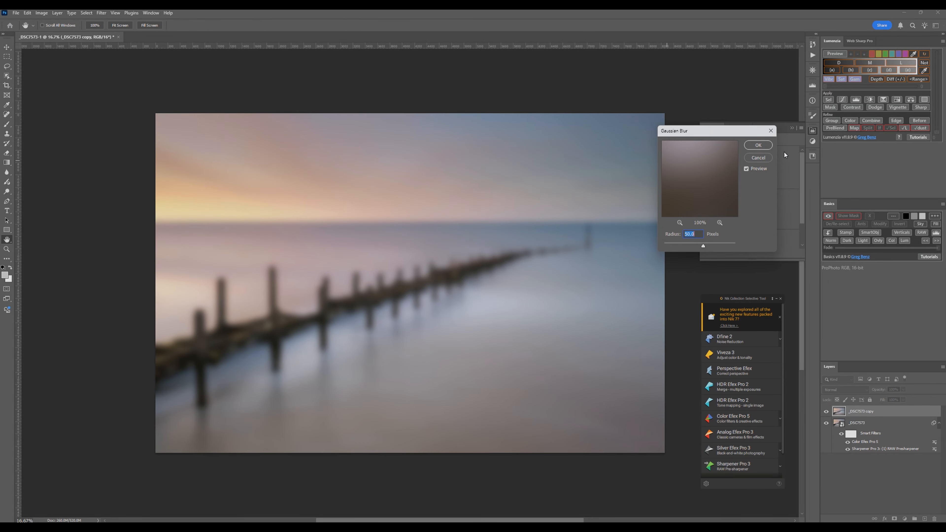
left_click(752, 145)
key("c")
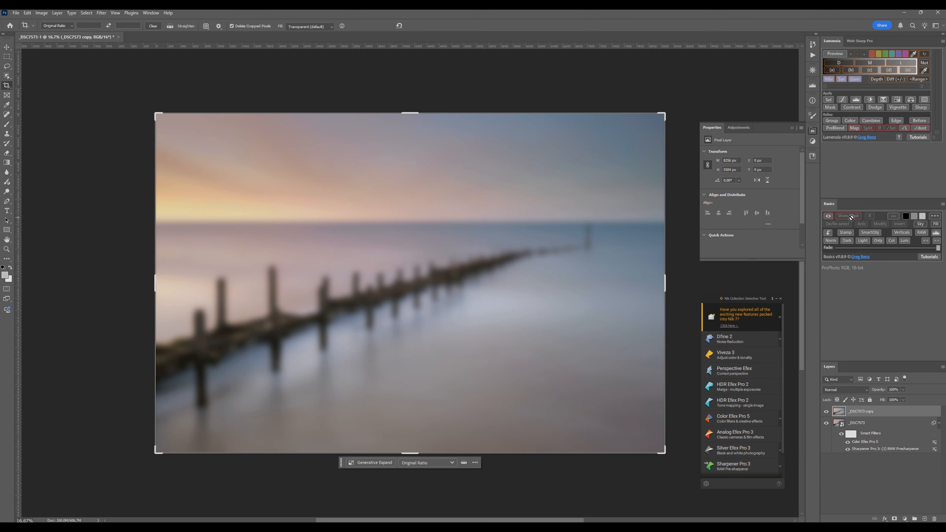
Add a Curves adjustment with a strong S-curve clipped to the blurred copy, and lower the copy's opacity.
left_click(842, 99)
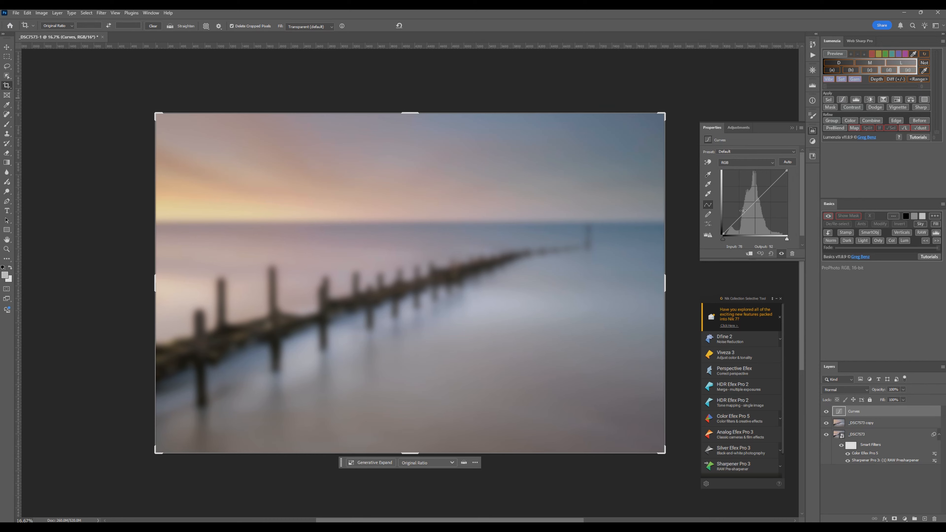
left_click_drag(742, 214, 739, 228)
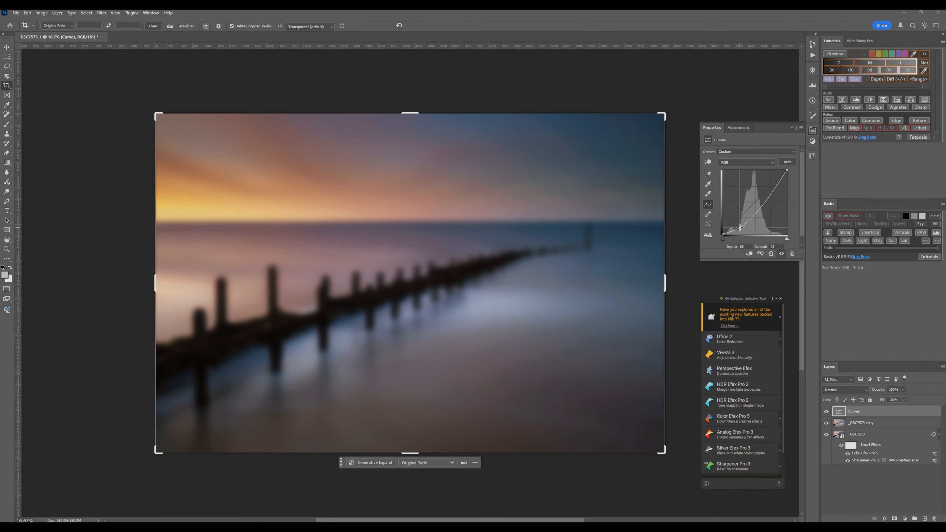
left_click_drag(772, 196, 771, 179)
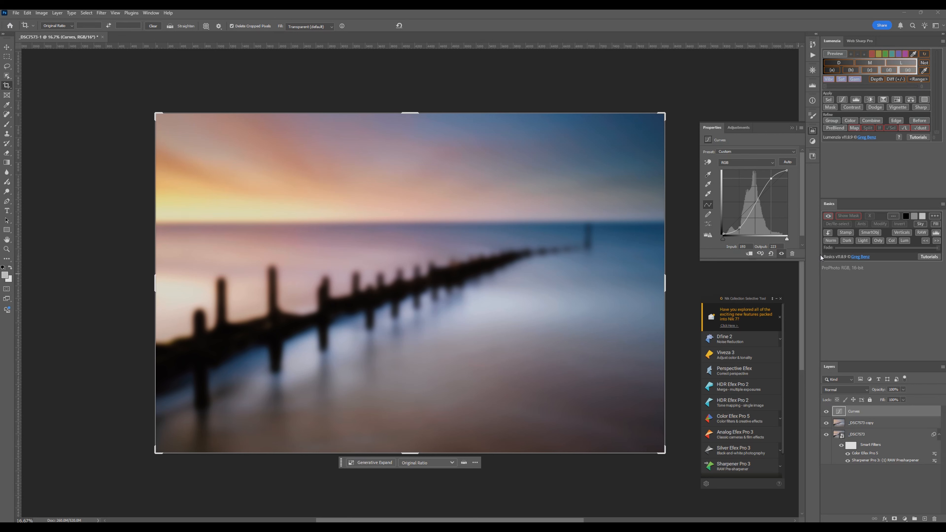
left_click(826, 233)
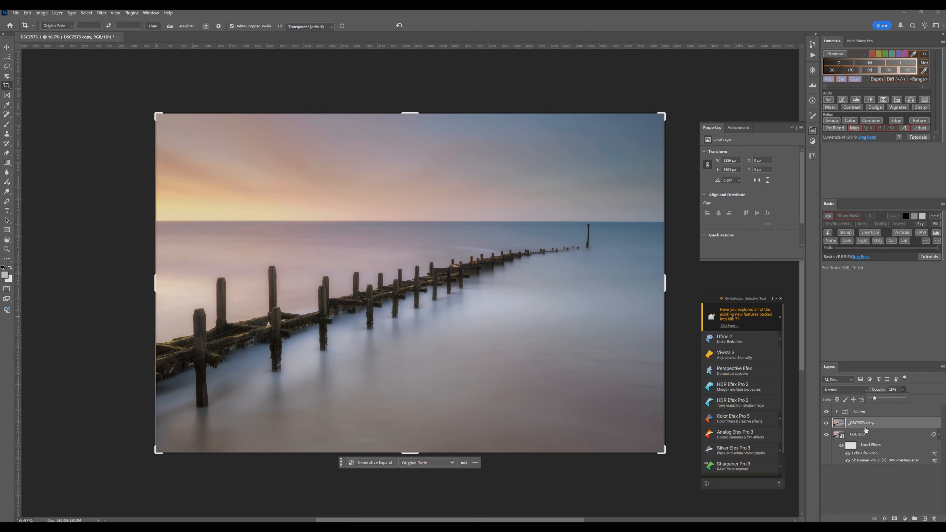
Set the blurred copy's blend mode to Soft Light and fine-tune its opacity.
left_click(901, 414)
left_click(899, 423)
left_click(855, 389)
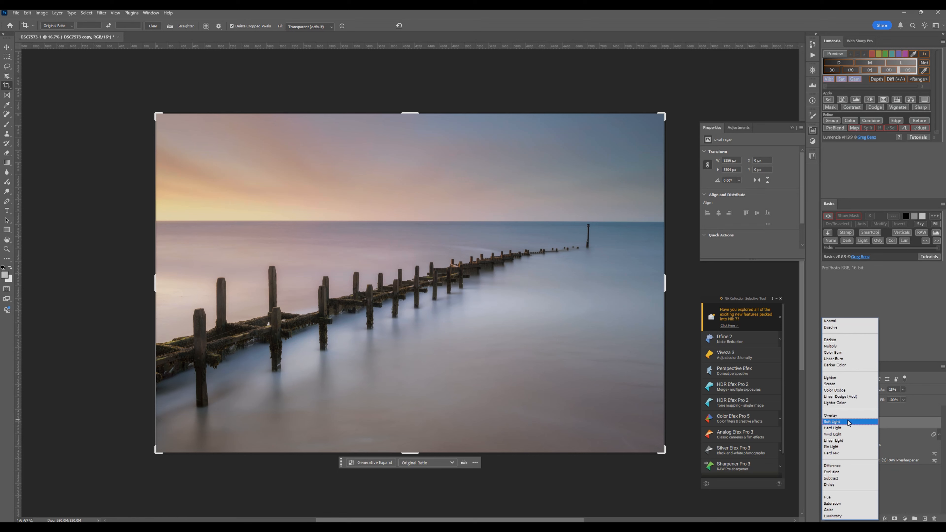
left_click(848, 423)
left_click(902, 390)
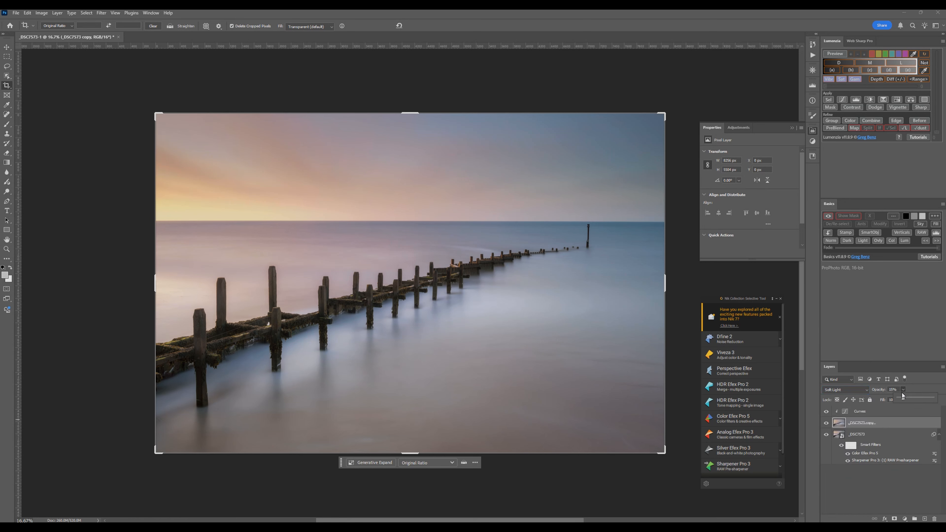
left_click_drag(903, 395, 906, 399)
left_click(903, 489)
Group the Curves adjustment with the blurred copy and name the group Orton.
left_click(890, 411)
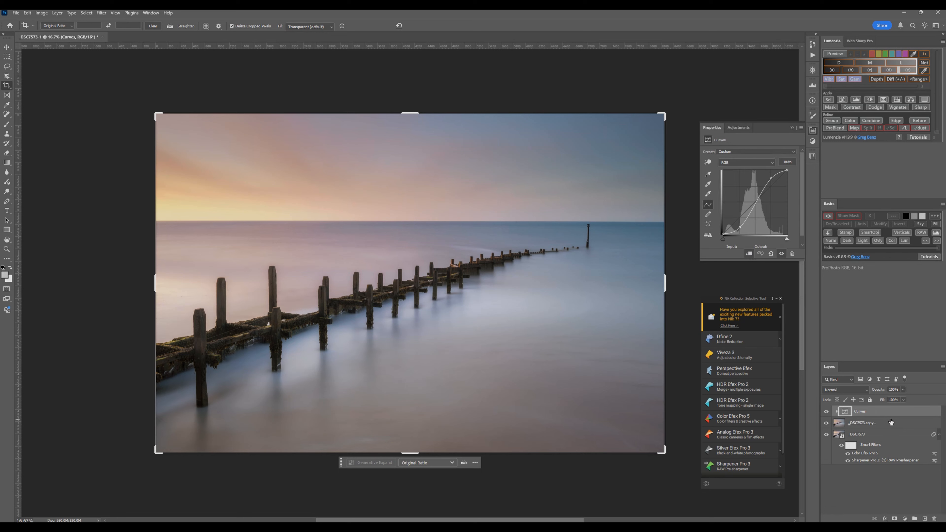
left_click(891, 423, "shift")
left_click_drag(890, 423, 914, 519)
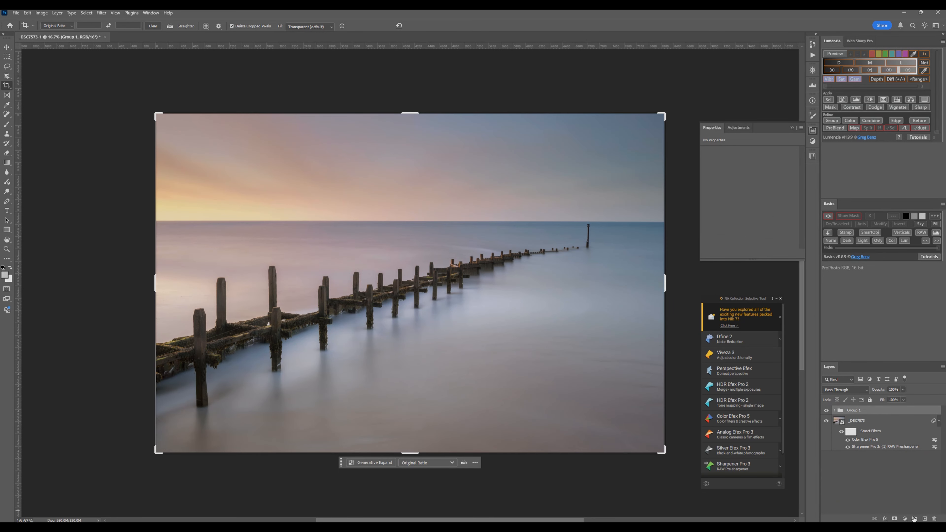
double_click(855, 410)
type("Orton")
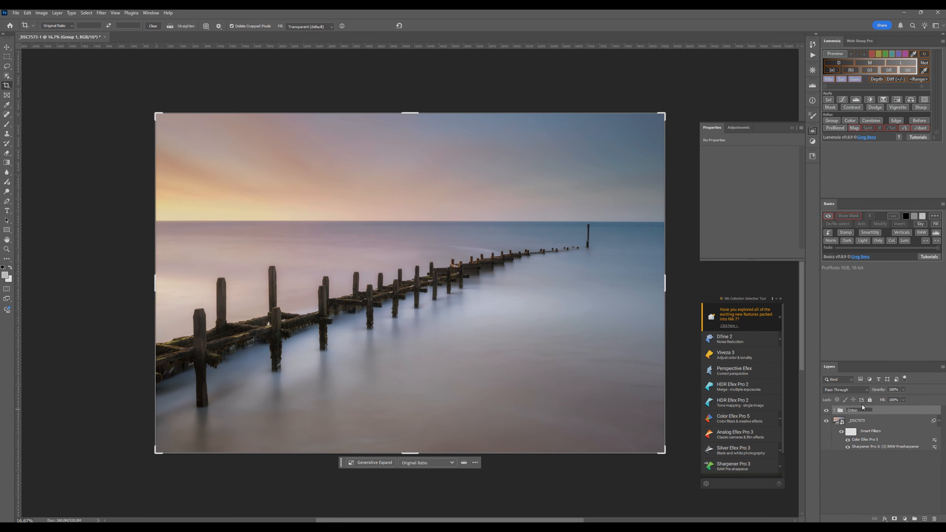
key("Return")
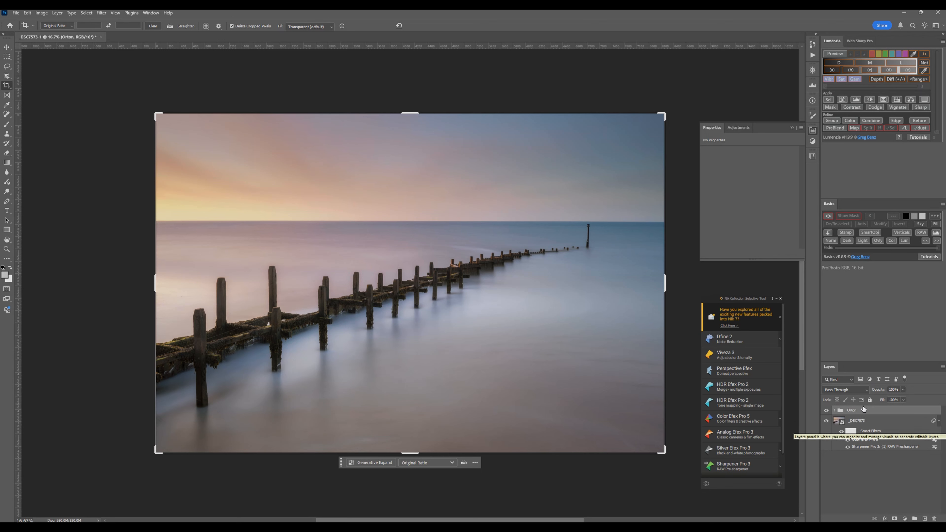
Preview the lights luminosity masks in Lumenzia and apply the broad L mask to the Orton group.
left_click(903, 73)
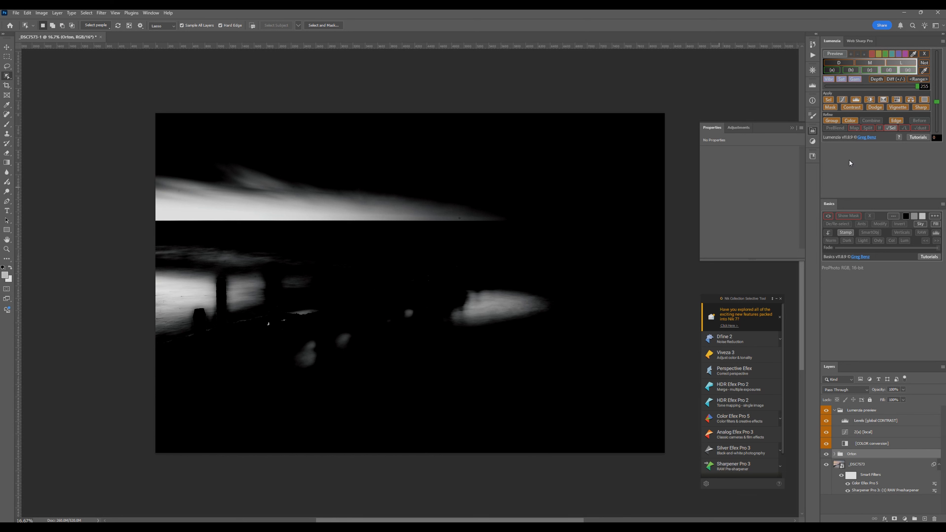
left_click(894, 66)
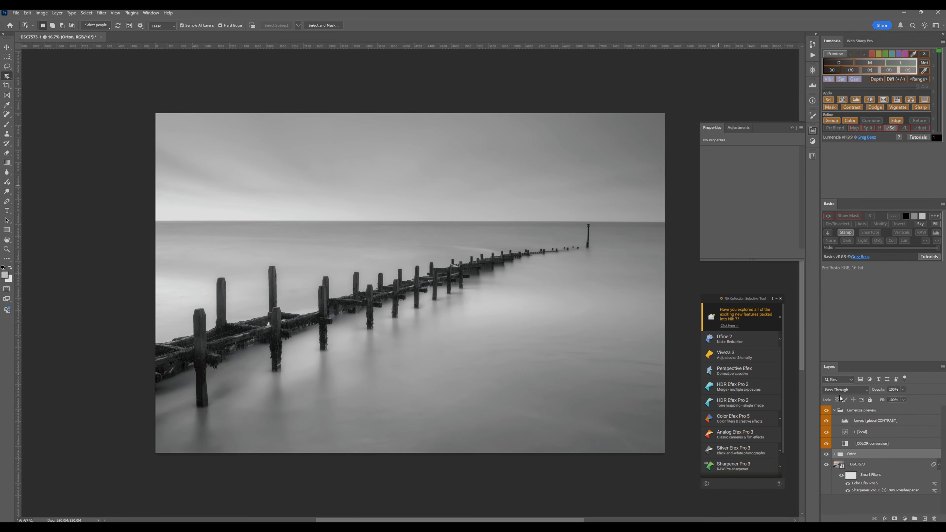
left_click(833, 108)
key("c")
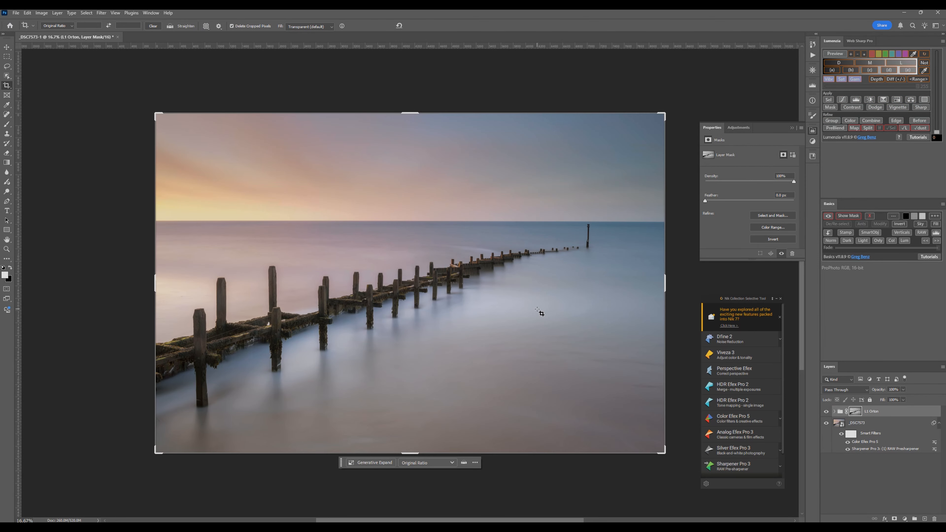
Slightly lower the opacity of the blurred copy inside the Orton group and compare the image with and without the group.
left_click(903, 389)
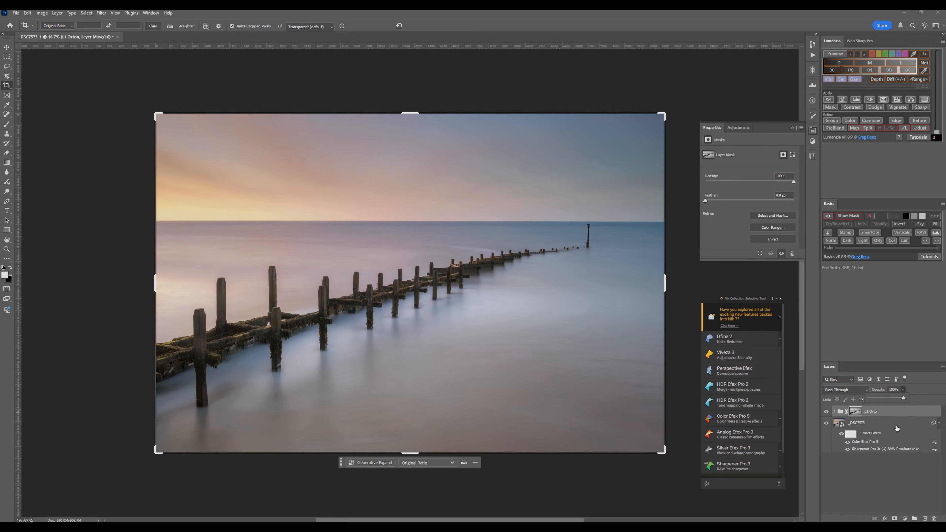
left_click(833, 412)
left_click(901, 435)
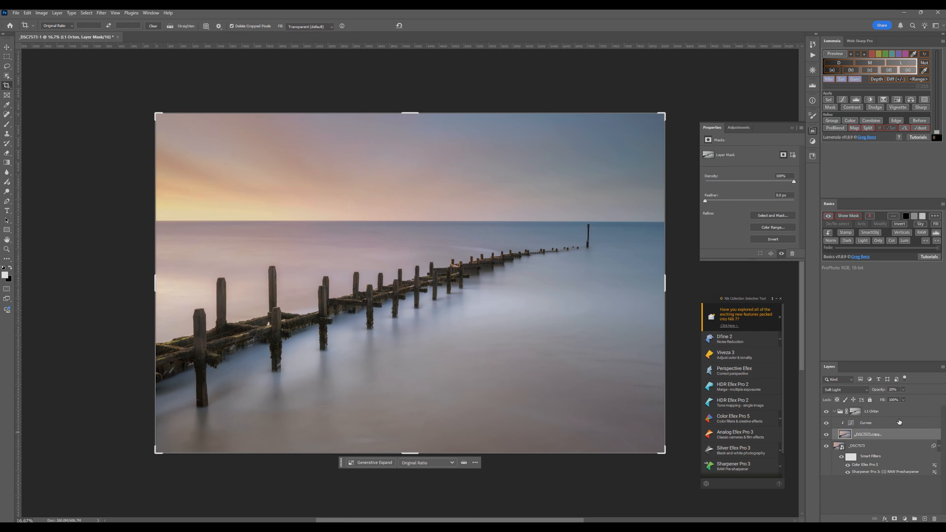
left_click(903, 390)
left_click_drag(900, 397, 901, 397)
left_click(827, 412)
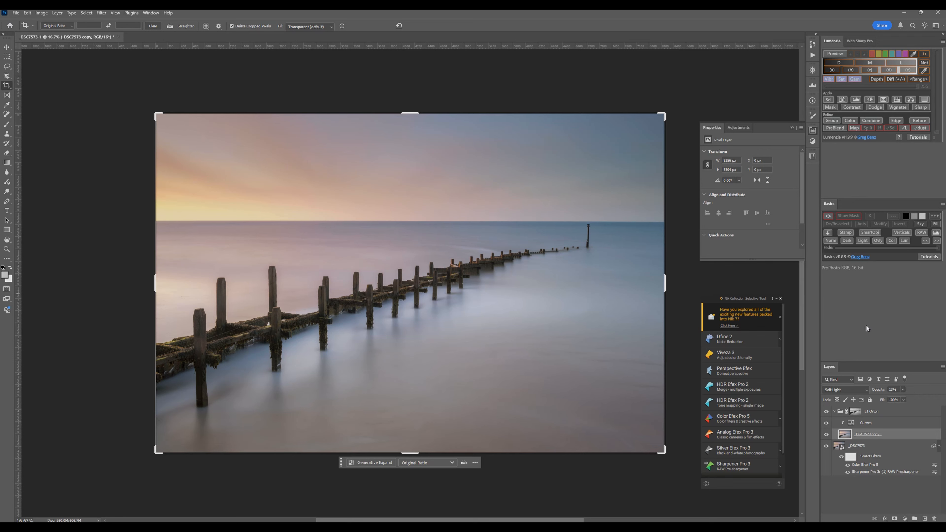
Check whether the horizon is level against a temporary horizontal guide, and remove the guide.
left_click(184, 29)
left_click_drag(364, 47, 368, 221)
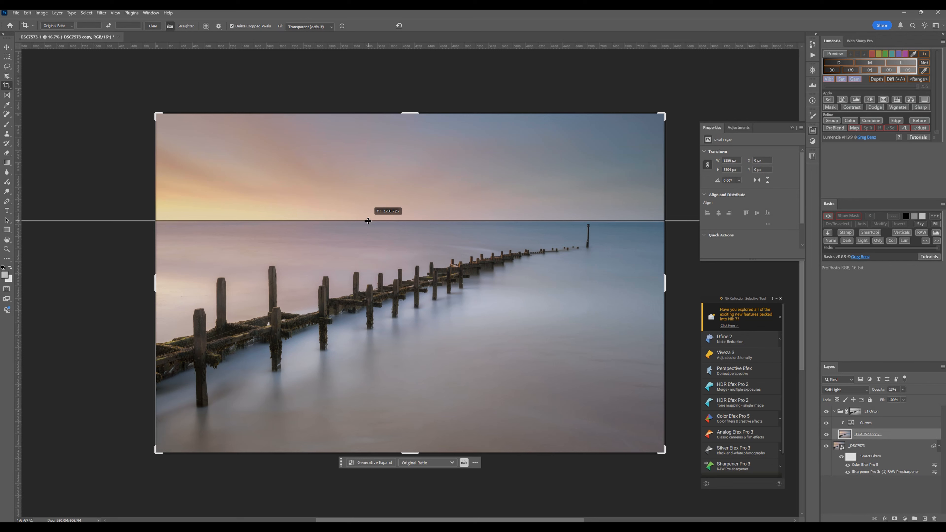
left_click_drag(368, 221, 371, 35)
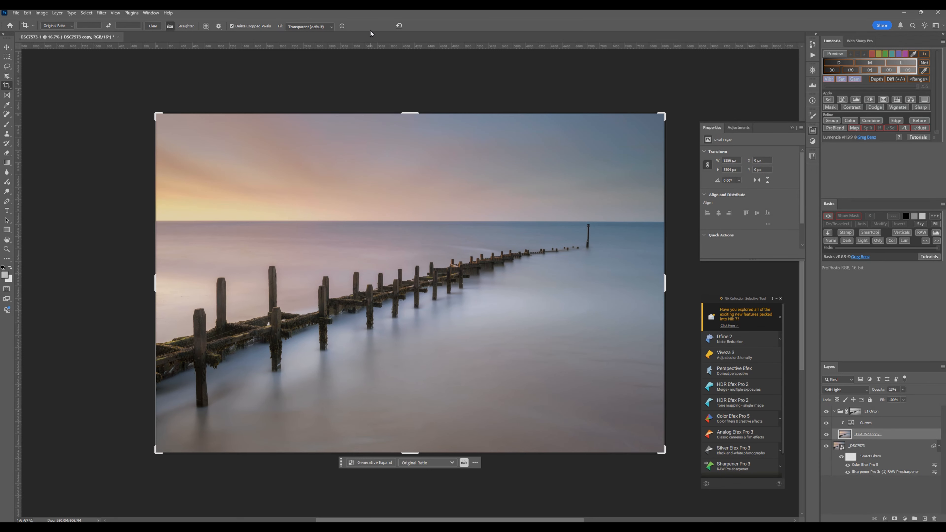
Straighten the image along the horizon from the left edge to the right edge with the Crop tool.
left_click(7, 85)
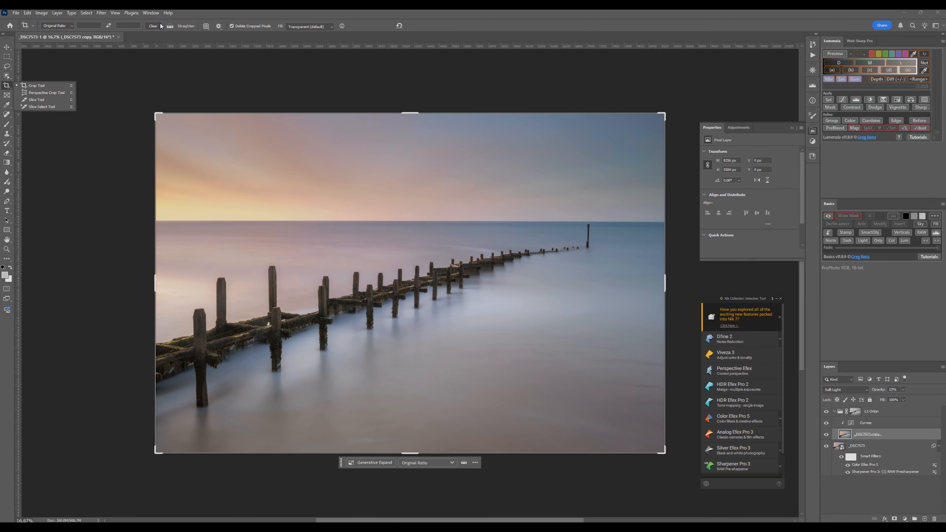
left_click(170, 26)
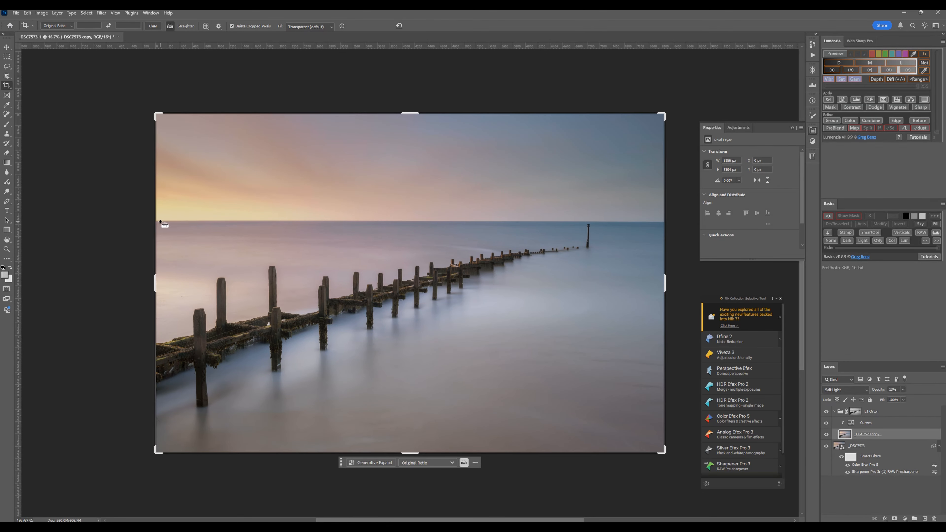
left_click_drag(161, 220, 660, 223)
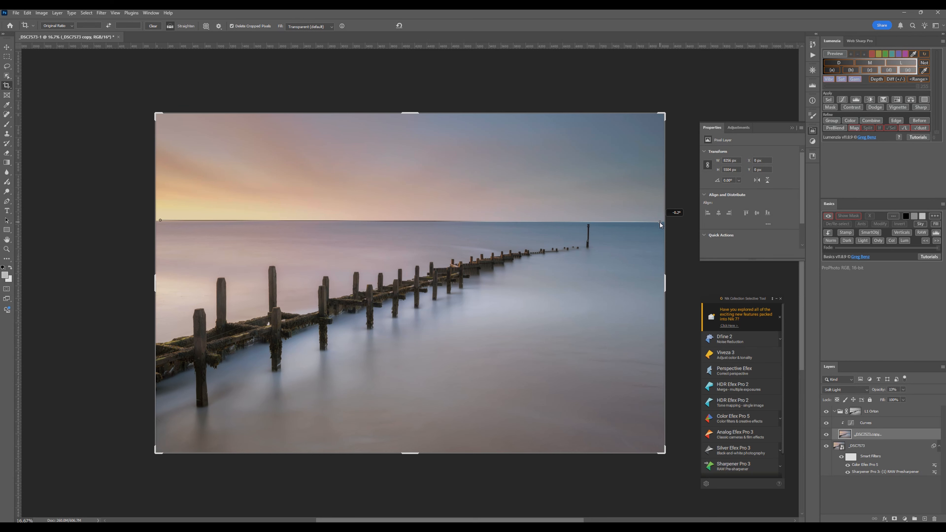
left_click_drag(660, 223, 660, 222)
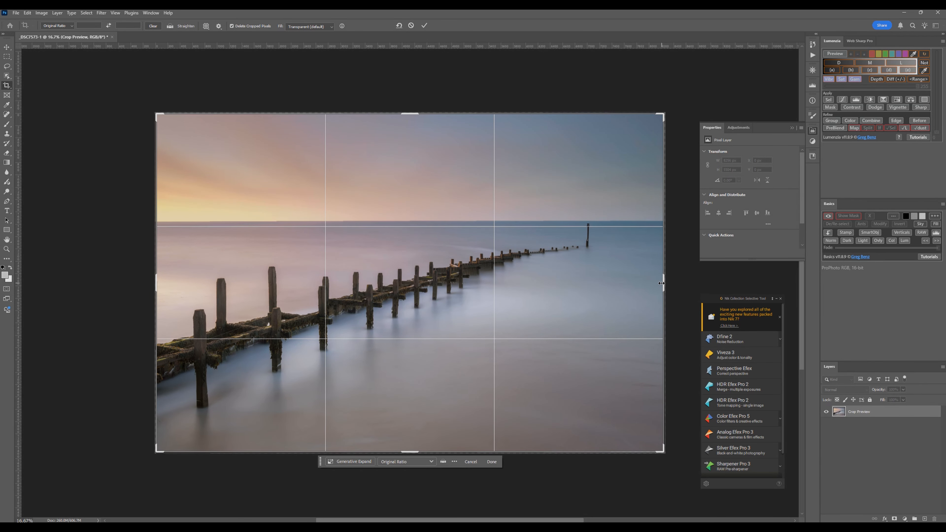
Tighten the crop at the original ratio, reposition the image within it, and apply the crop.
left_click_drag(661, 283, 648, 283)
left_click_drag(449, 281, 448, 287)
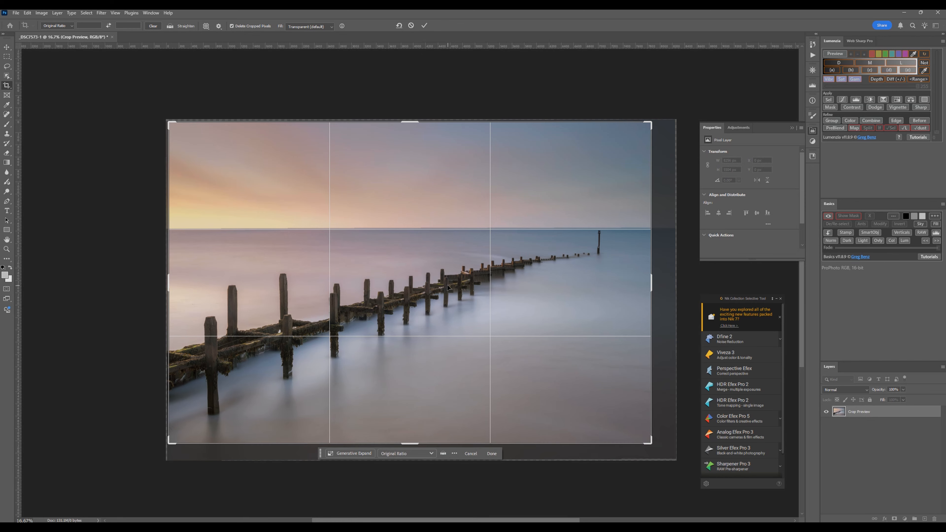
key("Return")
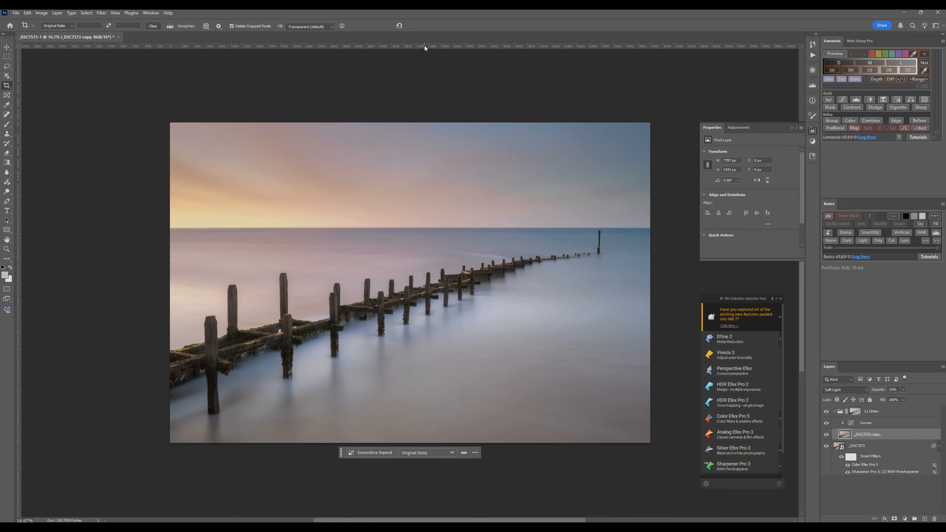
mouse_move(424, 45)
left_mouse_down()
mouse_move(443, 229)
mouse_move(442, 41)
mouse_move(420, 40)
left_mouse_up()
Add a Lumenzia vignette above the Orton group, using an auto-feathered edge and a layer mask.
left_click(912, 411)
left_click(897, 108)
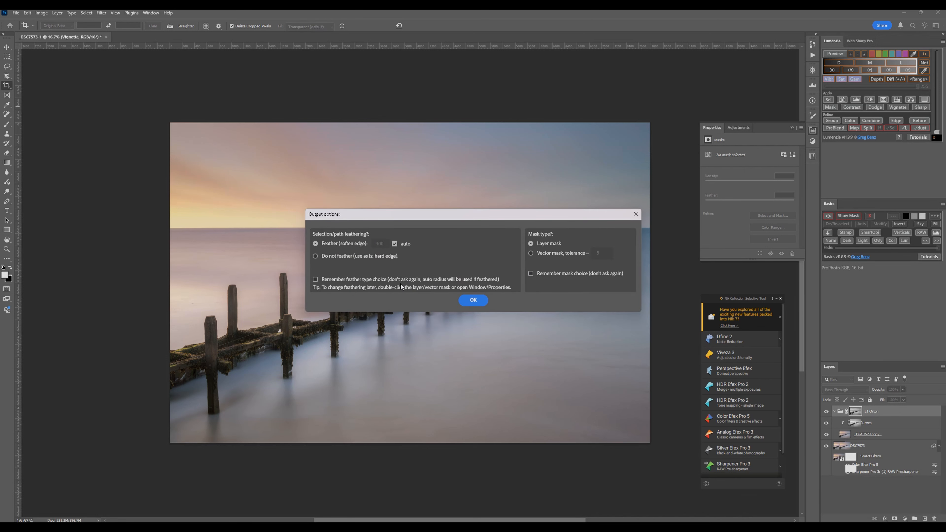
left_click(482, 298)
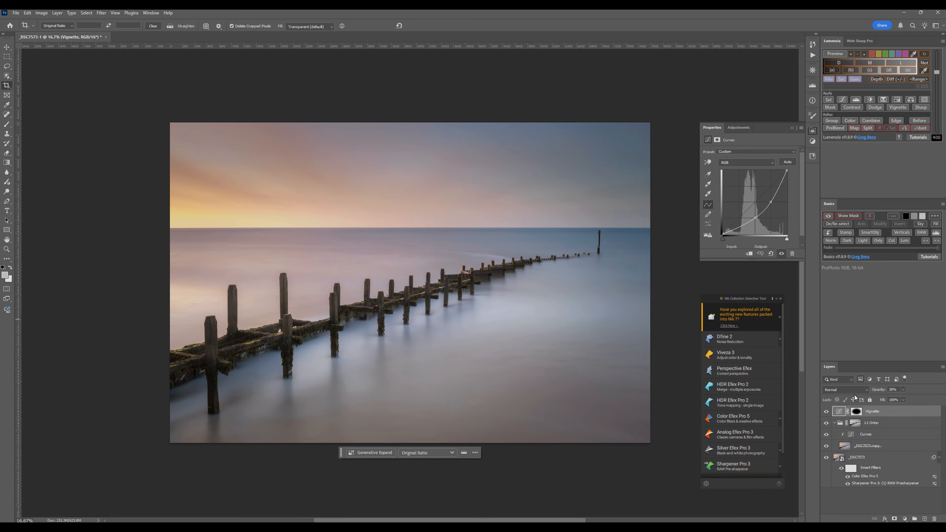
Compare the image with and without the vignette, and delete the Vignette layer.
left_click(826, 411)
left_click(827, 412)
left_click(826, 412)
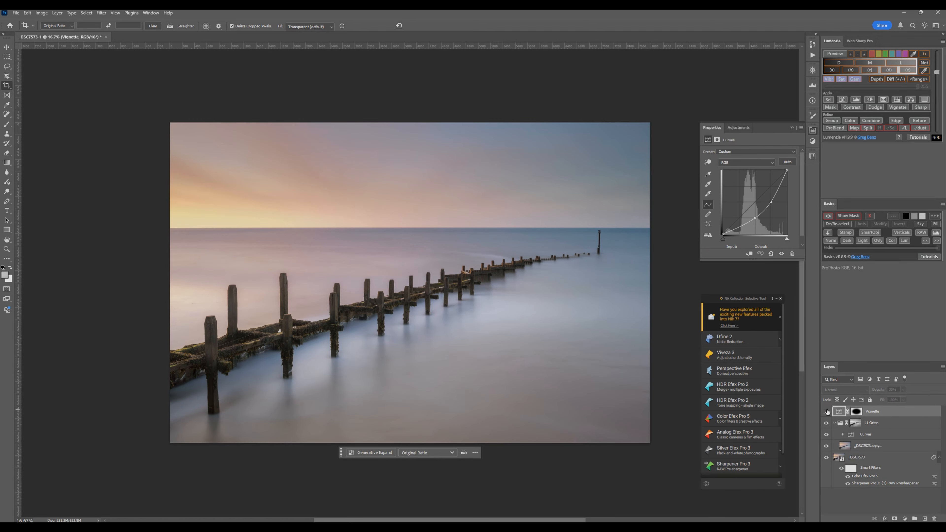
left_click_drag(905, 414, 934, 519)
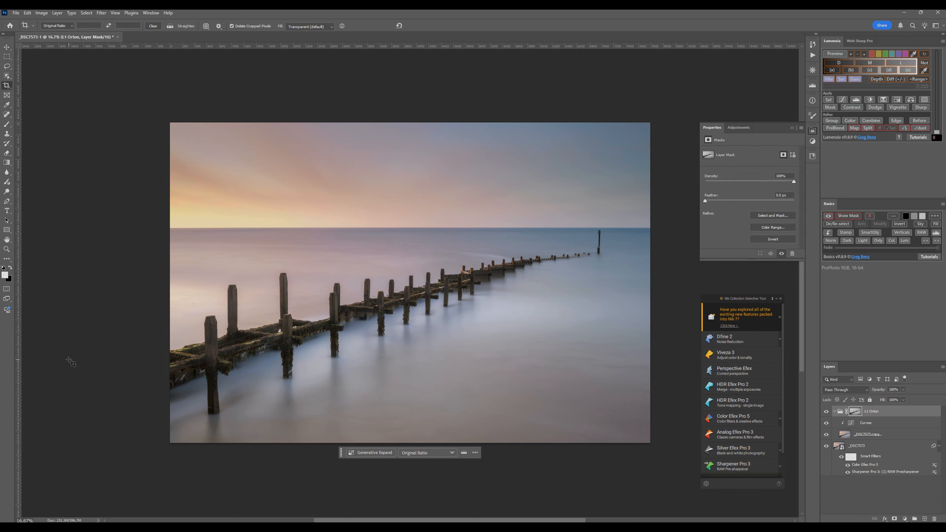
Save the edited seascape document.
key("ctrl+s")
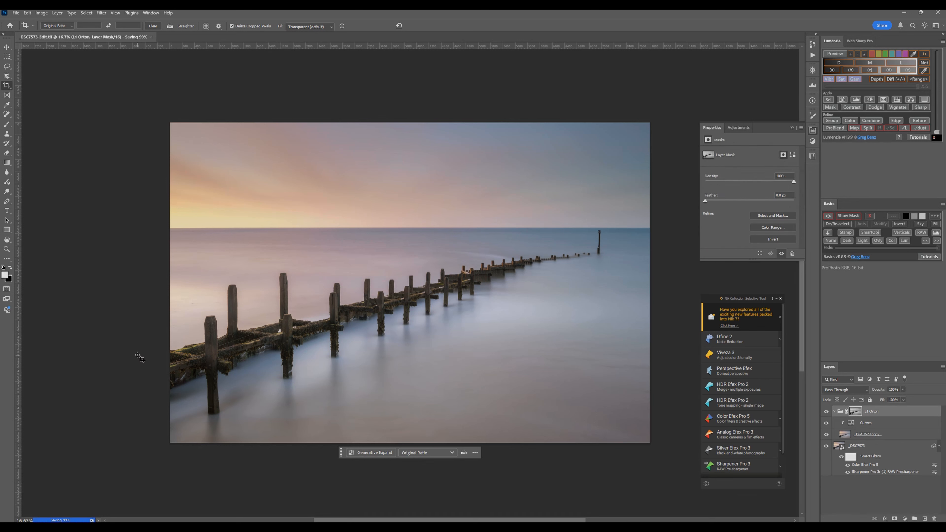